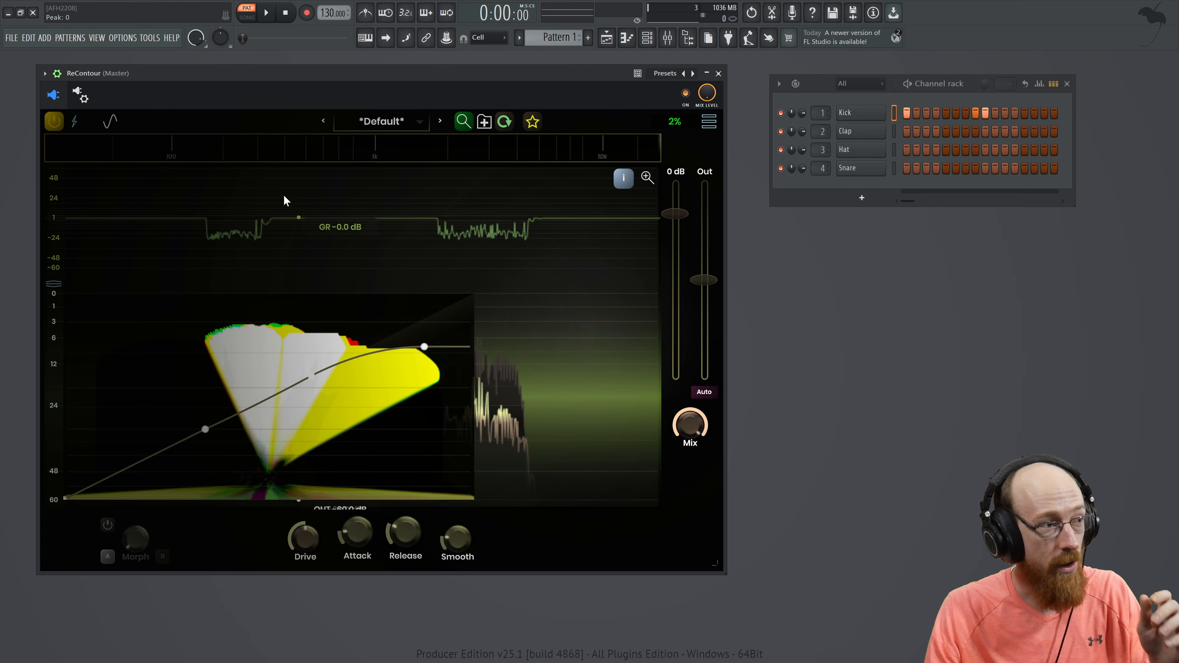
- Try raising ReContour's low crossover into the midrange, and return it to near the lowest frequency
{"action": "left_click_drag", "start_coordinate": [46, 157], "coordinate": [315, 153]}
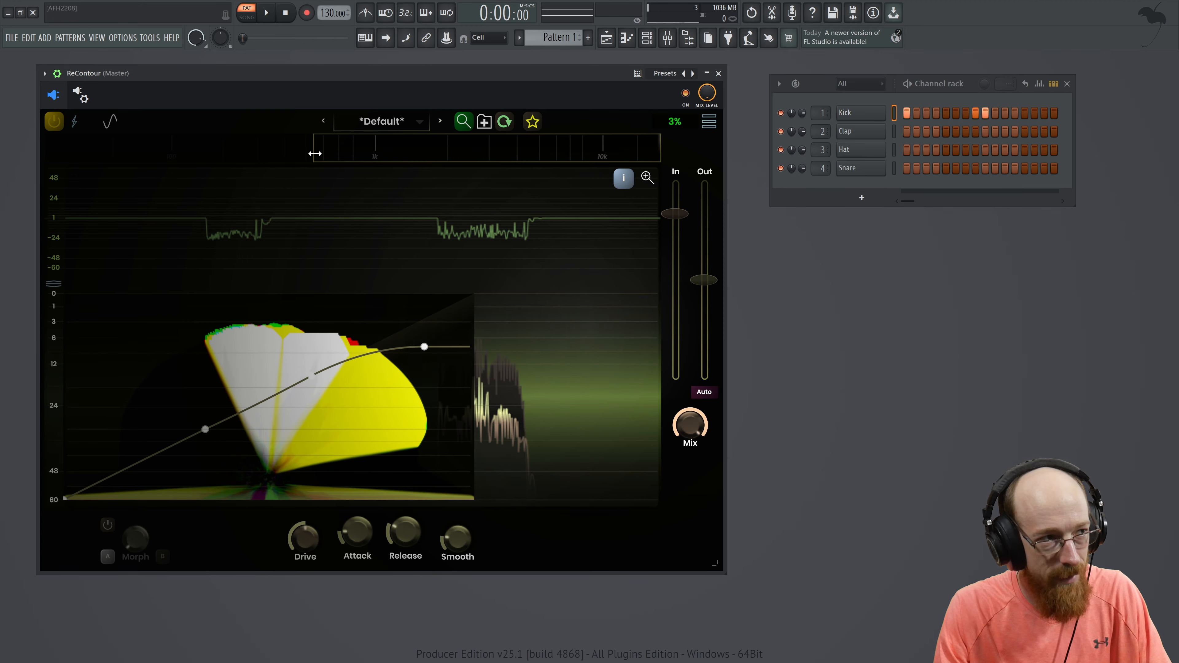
{"action": "left_click_drag", "start_coordinate": [315, 153], "coordinate": [53, 156]}
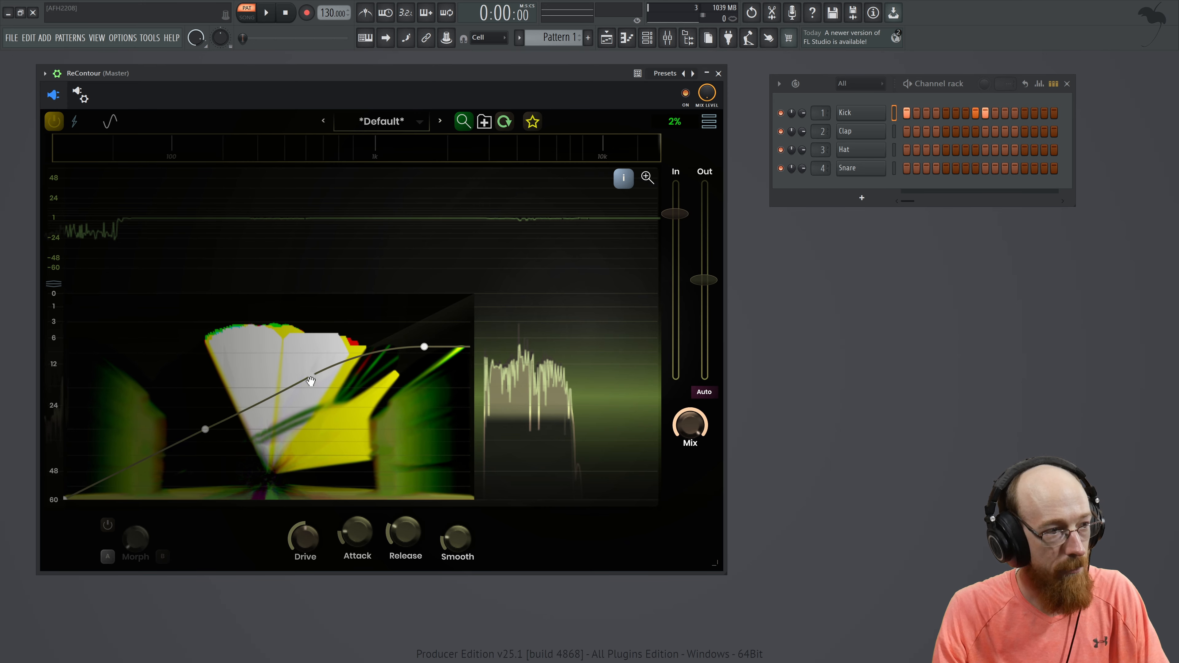
- Pull the middle of the dynamics curve up into a peak, bow the segments on both sides upward, and audition the pattern
{"action": "left_click_drag", "start_coordinate": [310, 378], "coordinate": [308, 316]}
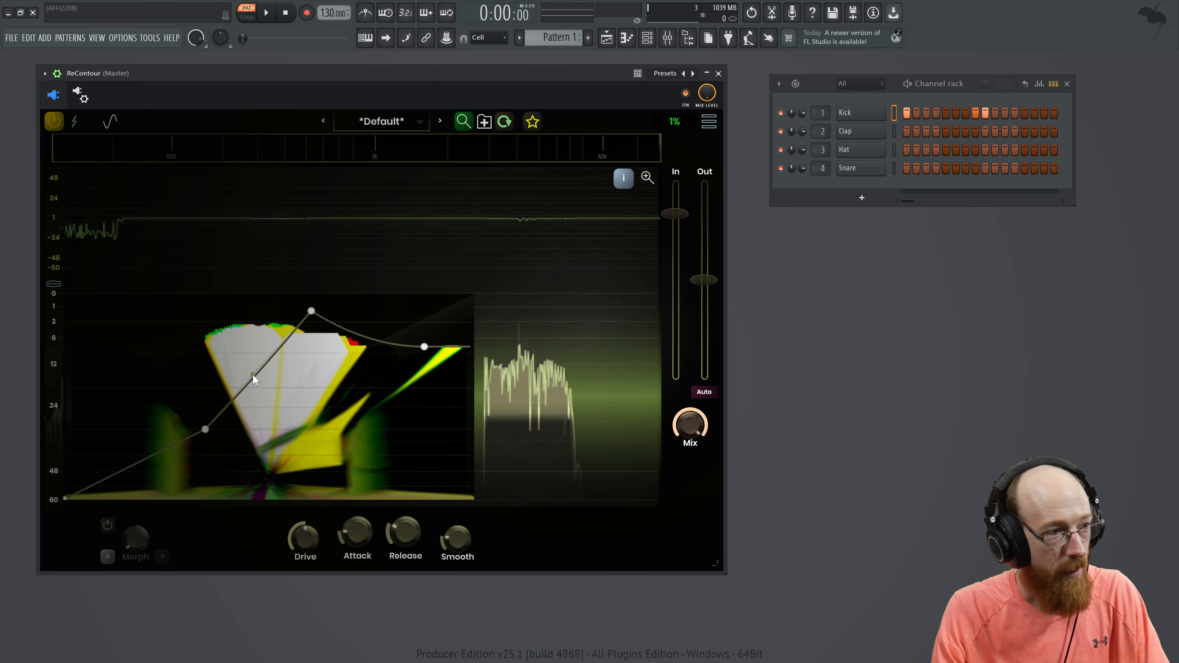
{"action": "left_click_drag", "start_coordinate": [256, 373], "coordinate": [245, 336]}
{"action": "left_click_drag", "start_coordinate": [366, 347], "coordinate": [383, 297]}
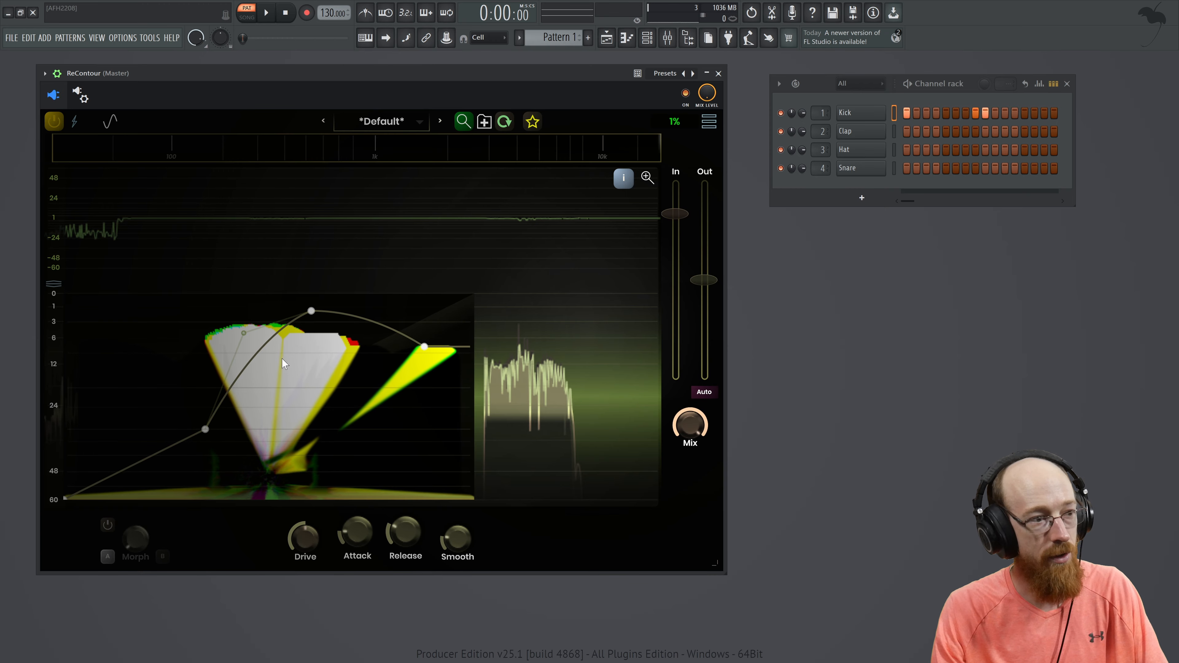
{"action": "key", "text": "space"}
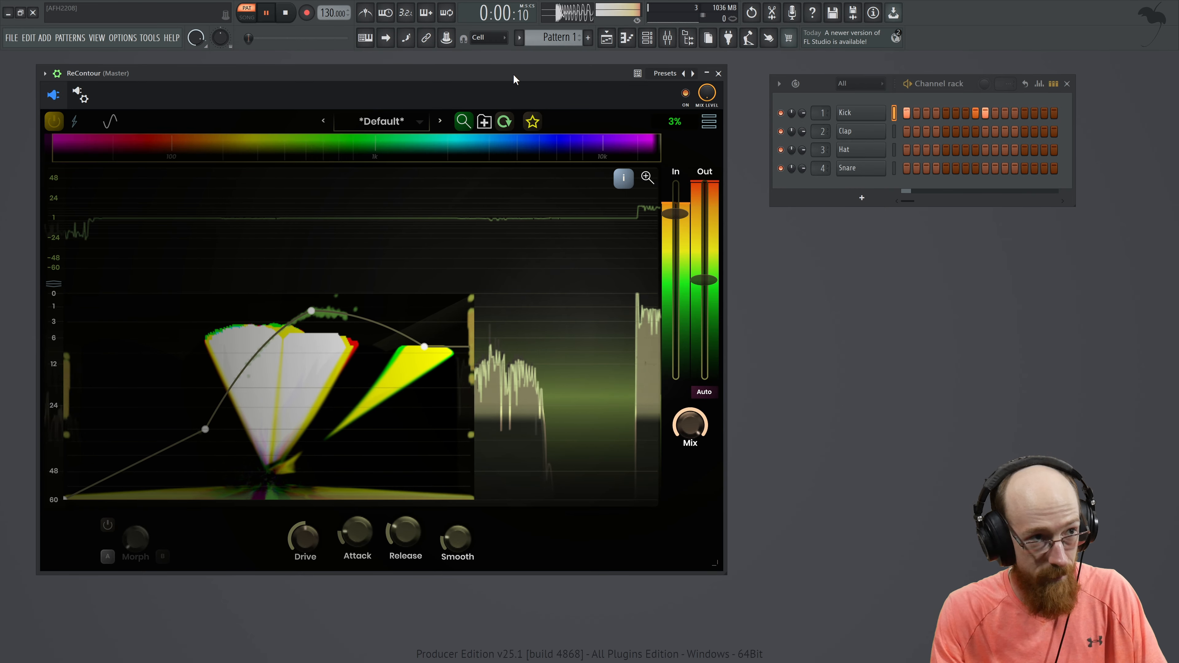
{"action": "key", "text": "space"}
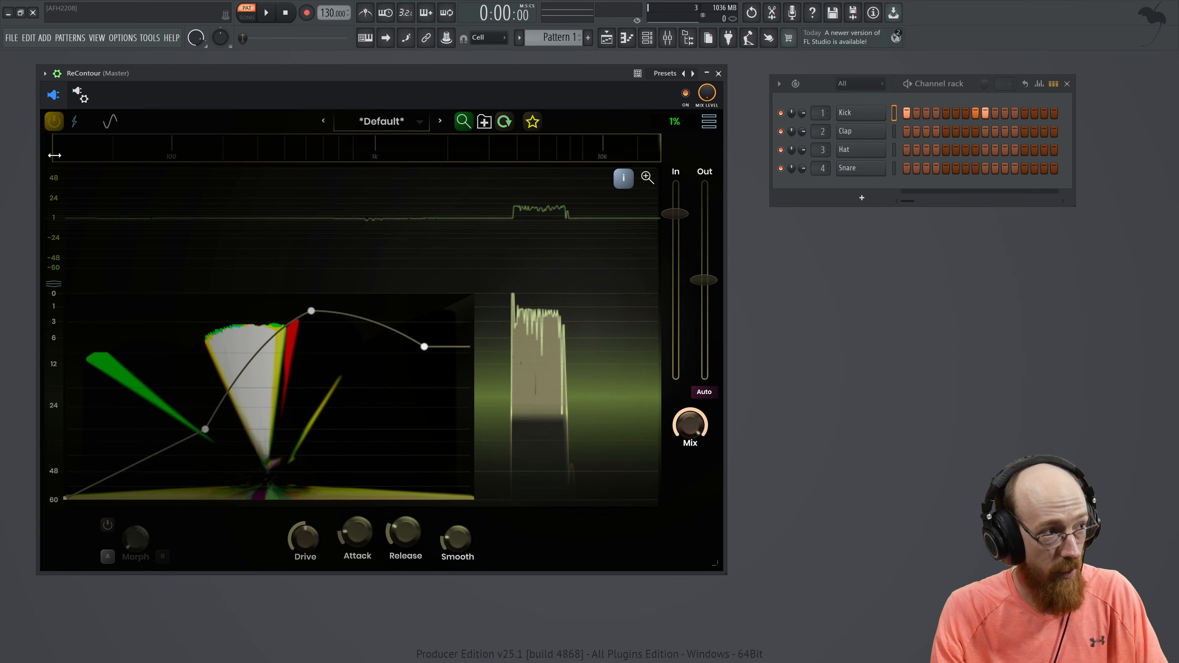
- Set the low crossover to about 678 Hz and, during playback, move the curve's peak to higher input levels and bend its rising segment downward
{"action": "left_click_drag", "start_coordinate": [55, 158], "coordinate": [362, 161]}
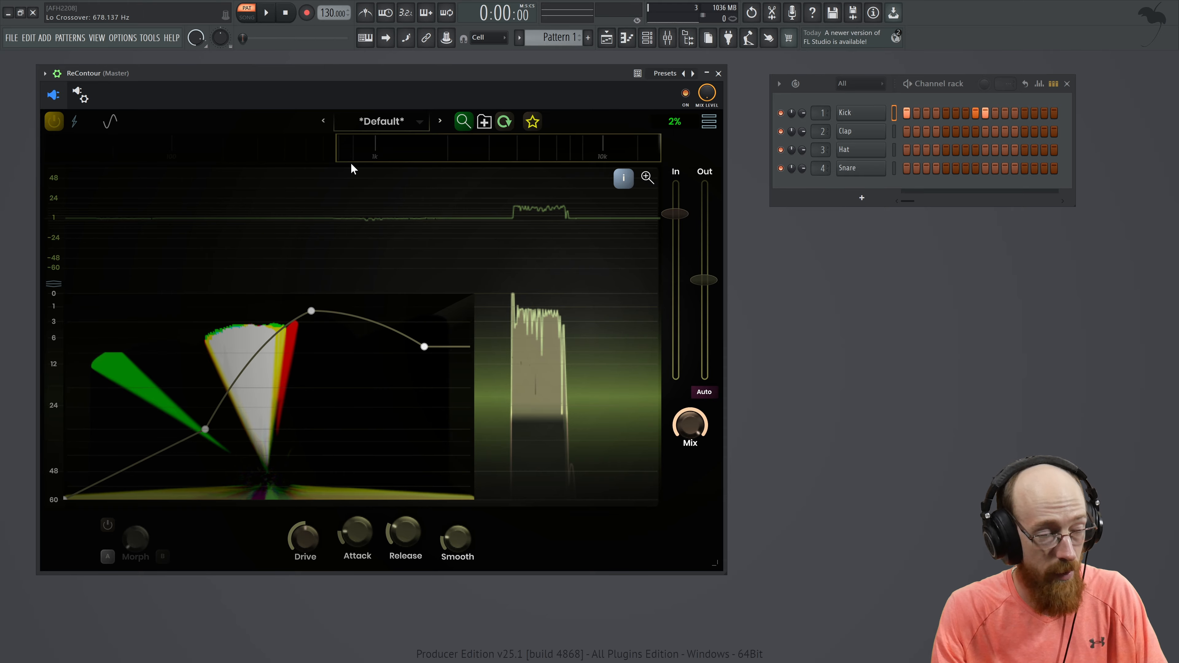
{"action": "key", "text": "space"}
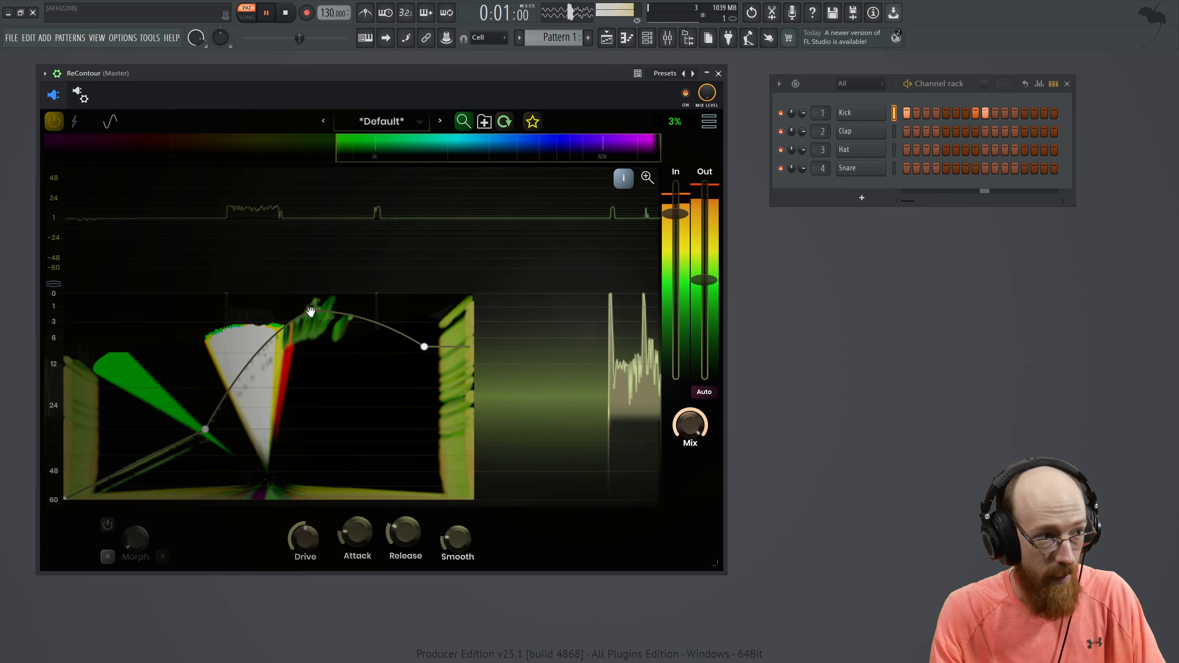
{"action": "left_click_drag", "start_coordinate": [310, 312], "coordinate": [380, 326]}
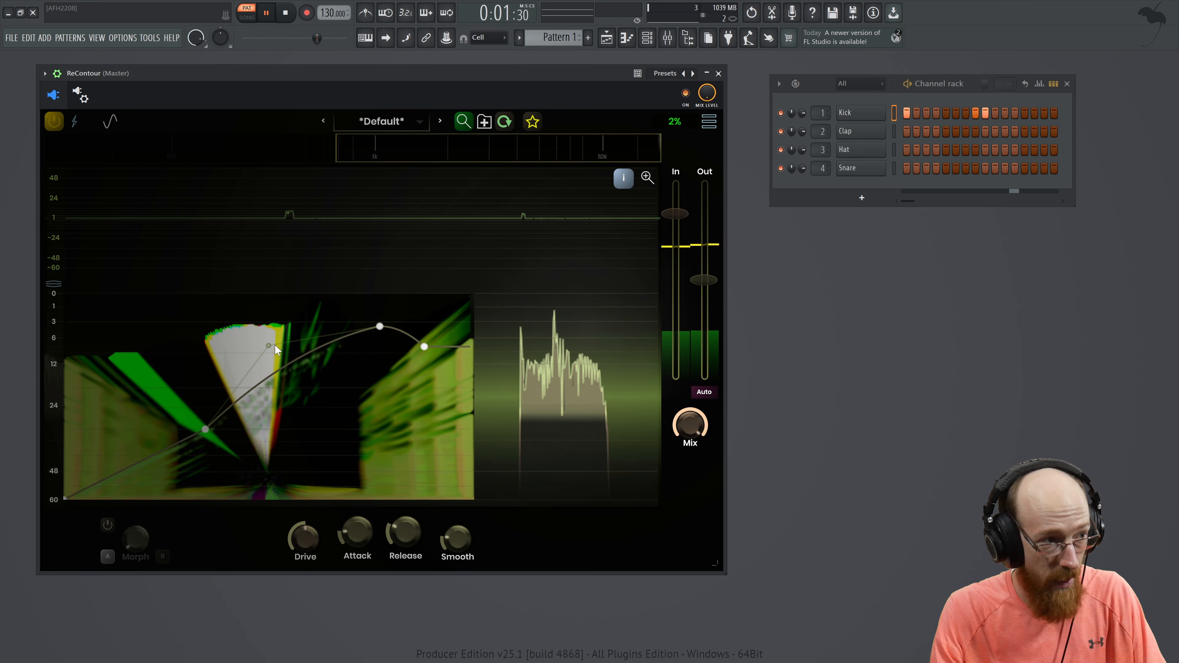
{"action": "left_click_drag", "start_coordinate": [267, 340], "coordinate": [362, 480]}
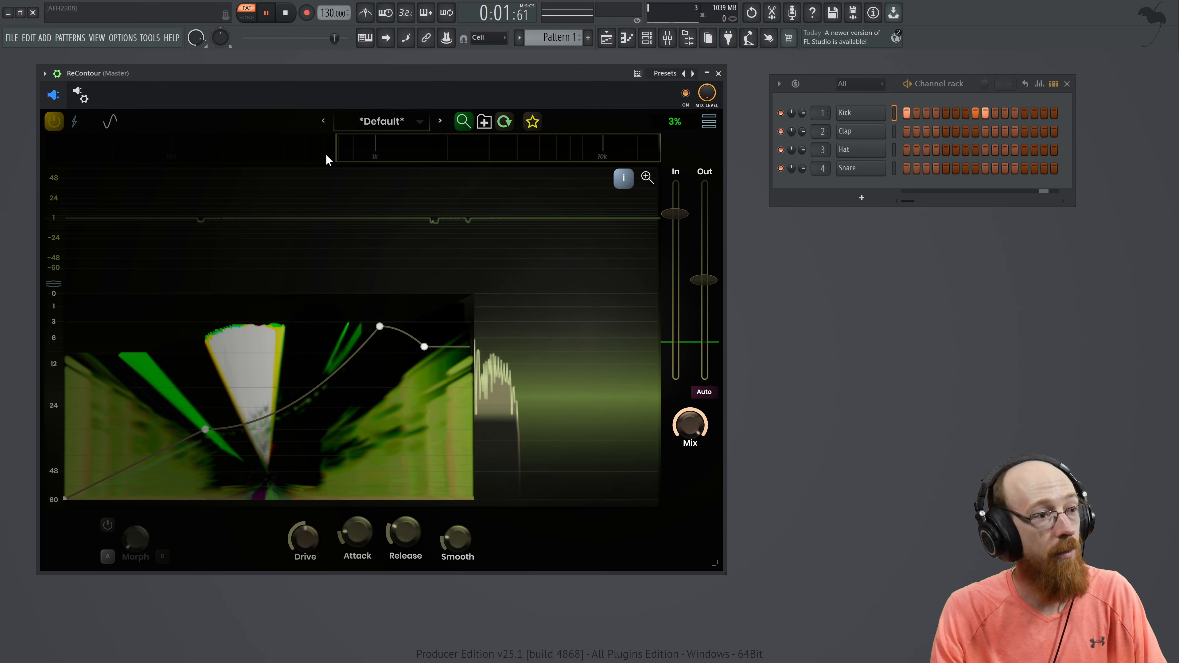
{"action": "key", "text": "space"}
- Raise the low crossover further and, during playback, drop the curve's lower point to the floor and bow the rising segment upward
{"action": "left_click_drag", "start_coordinate": [334, 153], "coordinate": [423, 153]}
{"action": "key", "text": "space"}
{"action": "left_click_drag", "start_coordinate": [205, 429], "coordinate": [229, 498]}
{"action": "left_click_drag", "start_coordinate": [316, 429], "coordinate": [303, 353]}
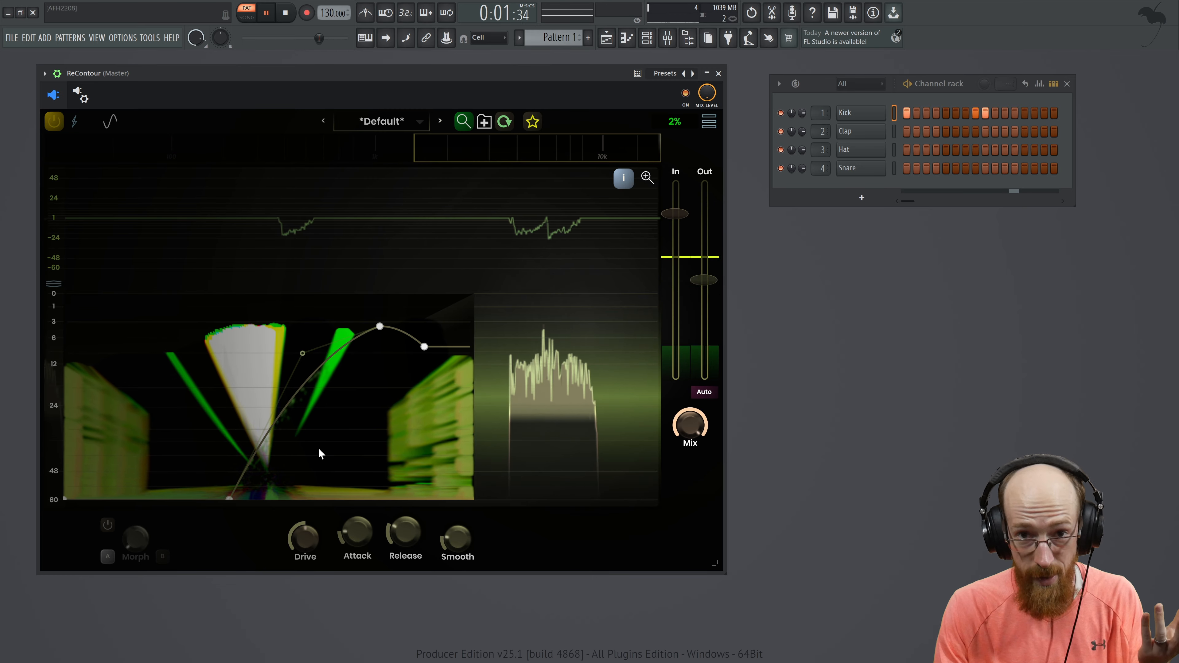
{"action": "key", "text": "space"}
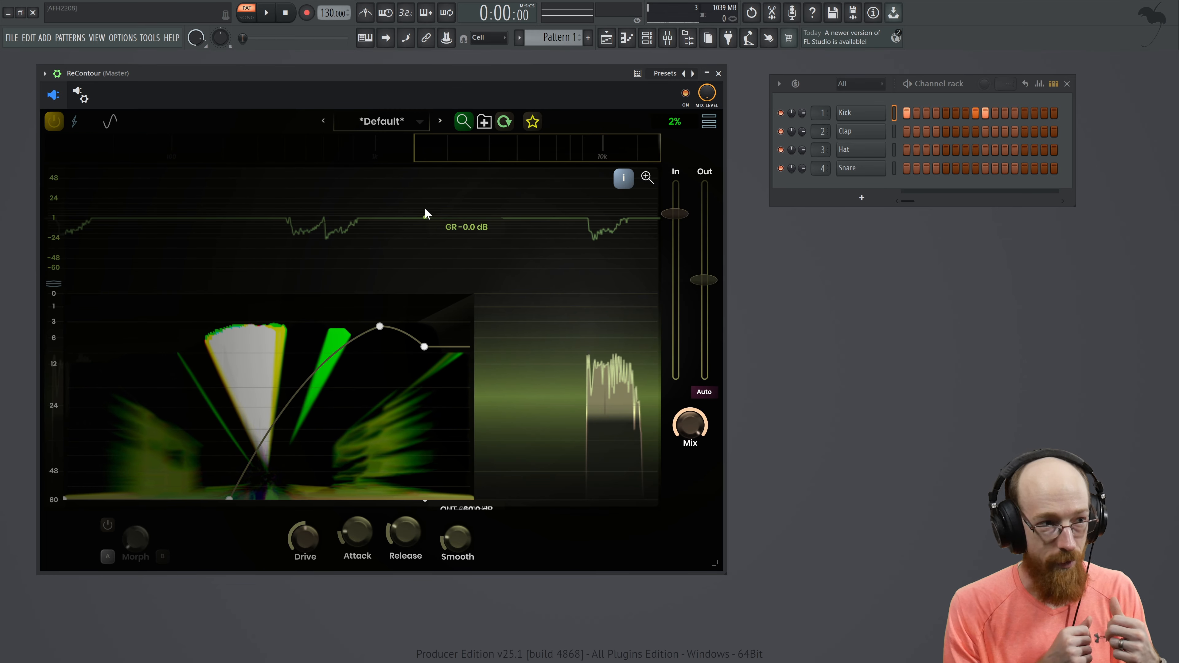
- Shift the curve's peak slightly toward lower input levels, set Release to 0 ms, and audition the pattern
{"action": "left_click_drag", "start_coordinate": [380, 327], "coordinate": [361, 322]}
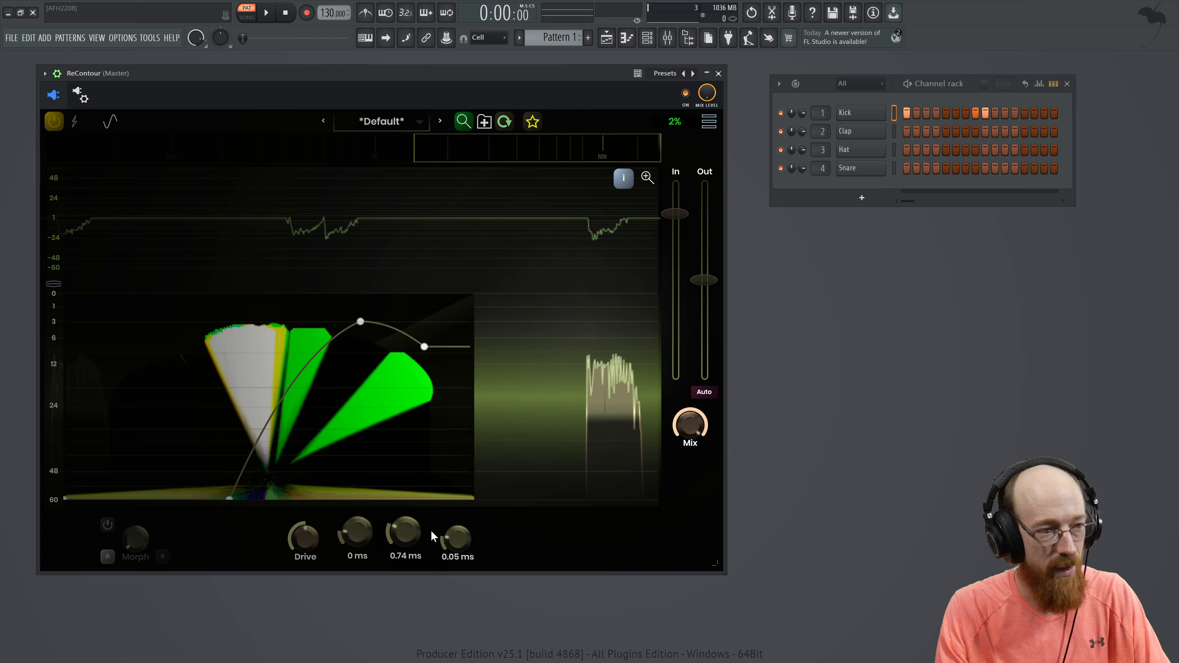
{"action": "left_click_drag", "start_coordinate": [408, 534], "coordinate": [408, 558]}
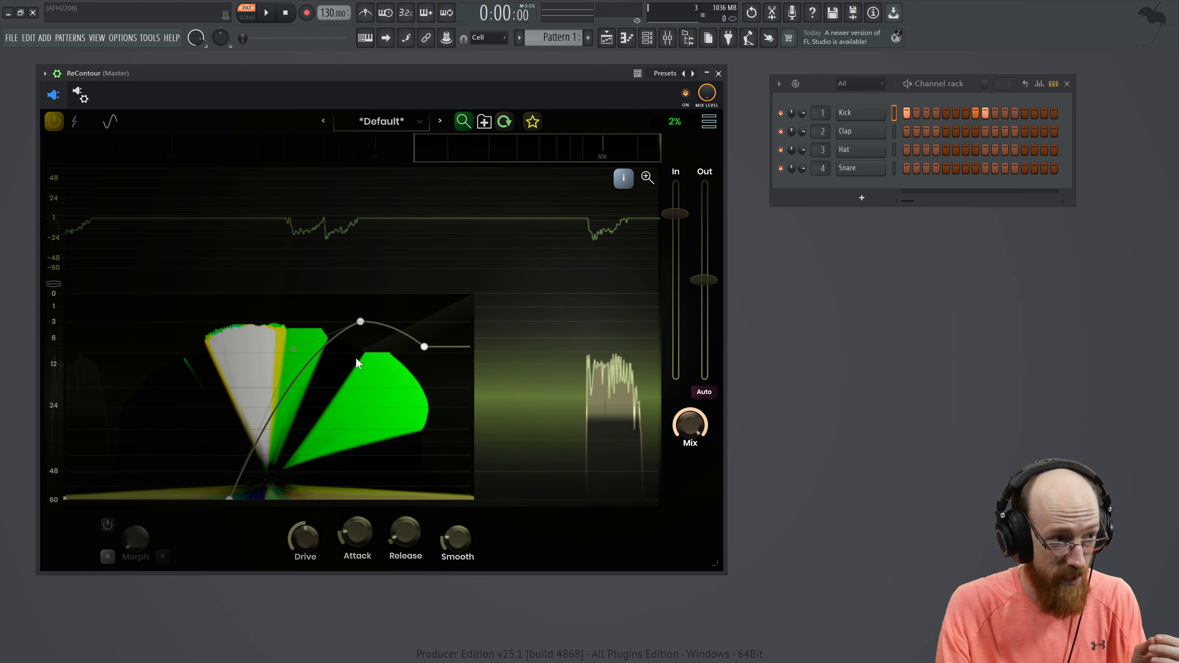
{"action": "key", "text": "space"}
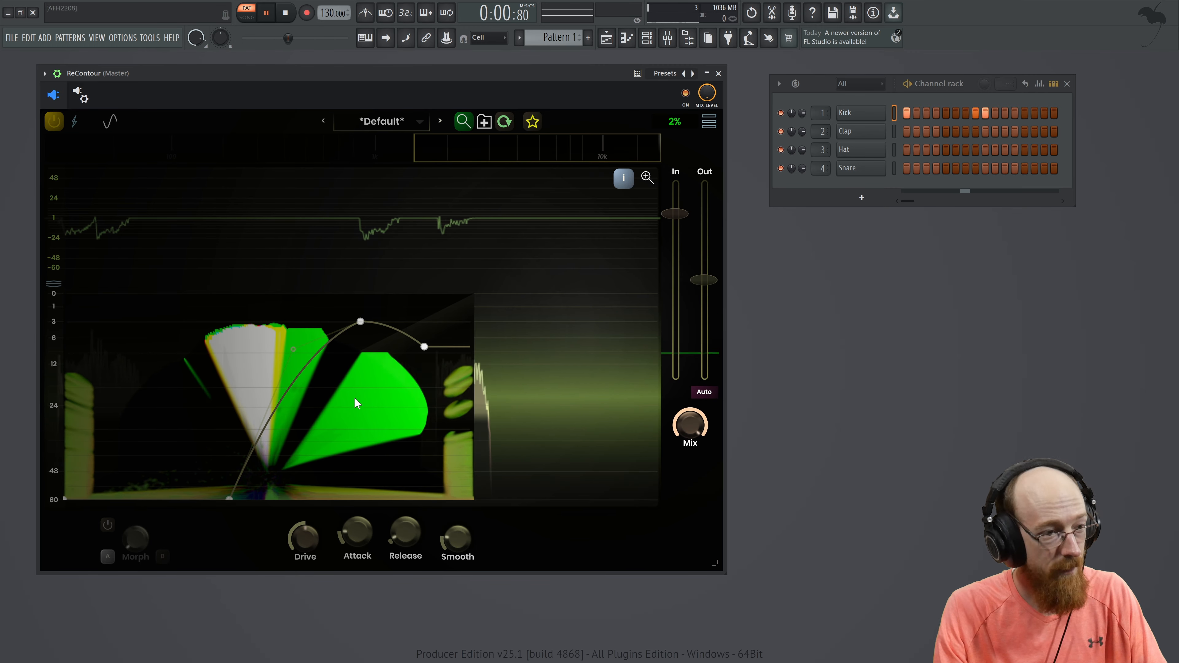
{"action": "key", "text": "space"}
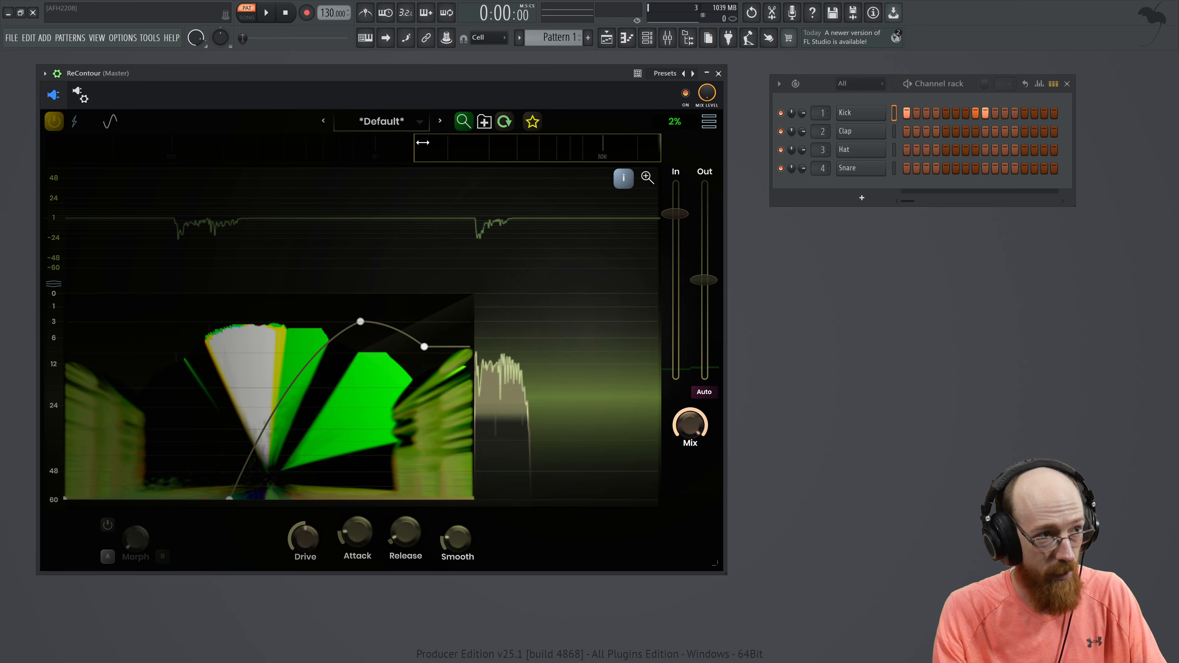
- With the low crossover returned to 20 Hz, set Attack to 0 ms and Release to about 221 ms during playback
{"action": "left_click_drag", "start_coordinate": [414, 149], "coordinate": [44, 160]}
{"action": "key", "text": "space"}
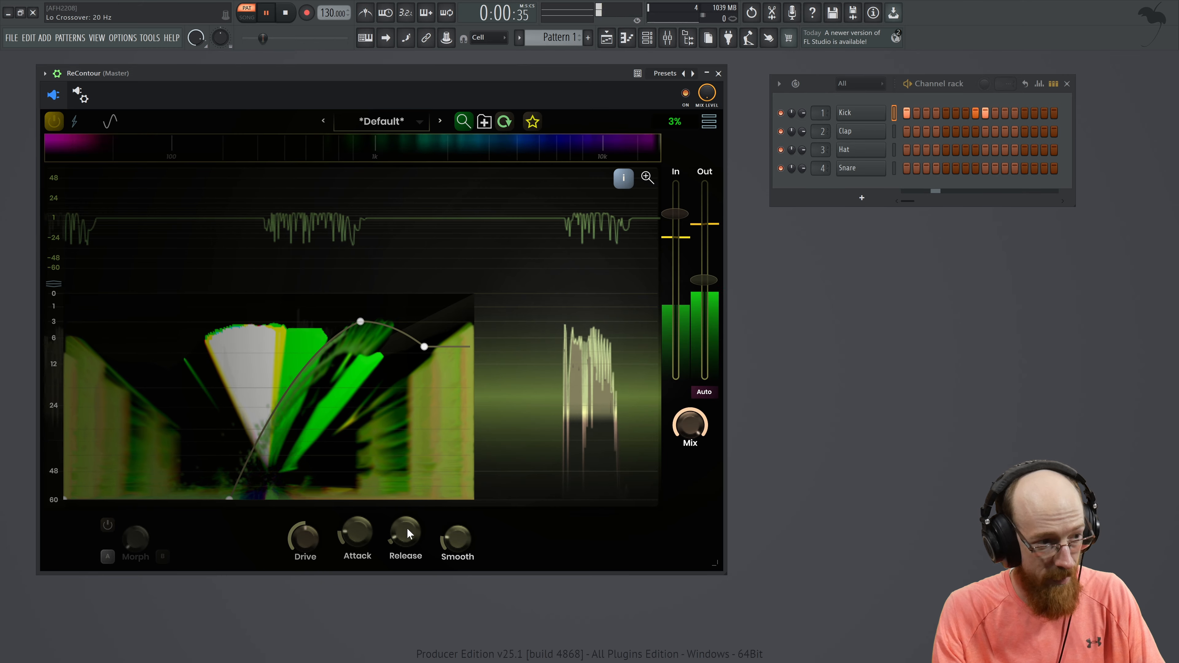
{"action": "left_click_drag", "start_coordinate": [352, 539], "coordinate": [352, 538]}
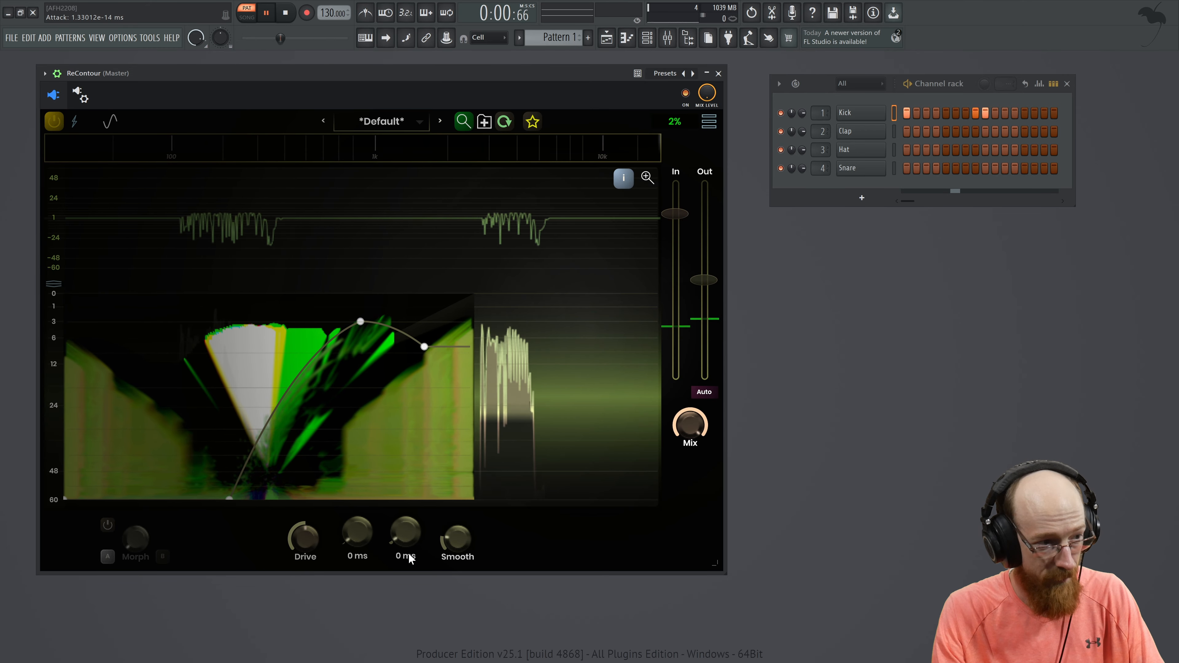
{"action": "left_click_drag", "start_coordinate": [406, 544], "coordinate": [407, 488]}
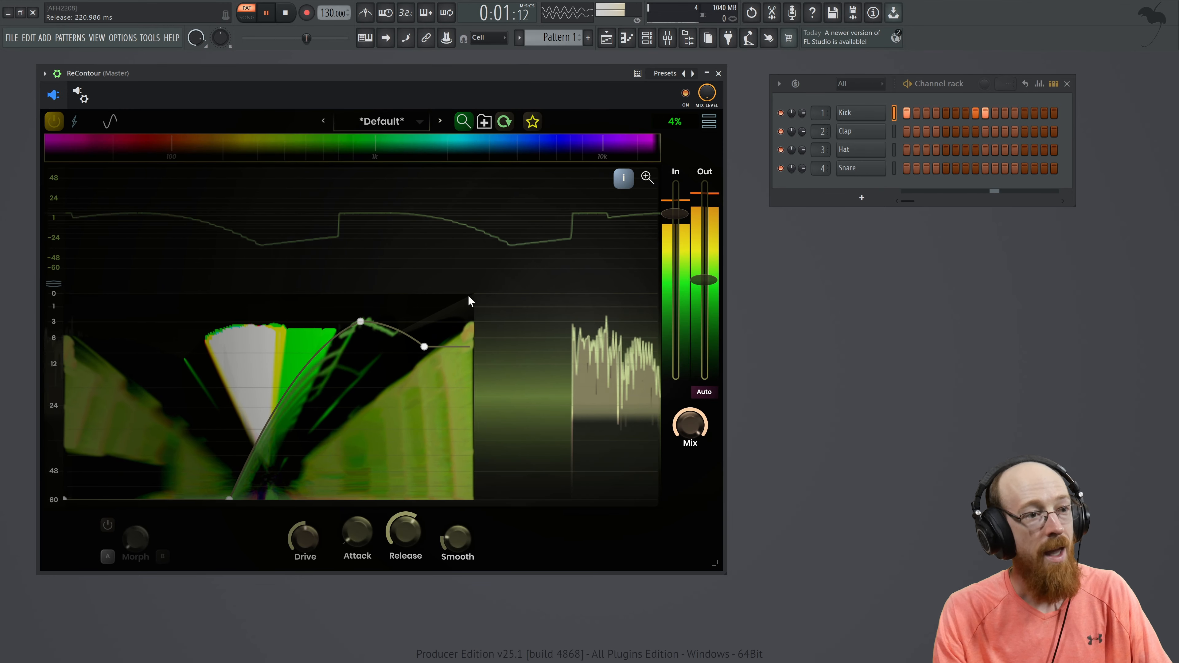
{"action": "key", "text": "space"}
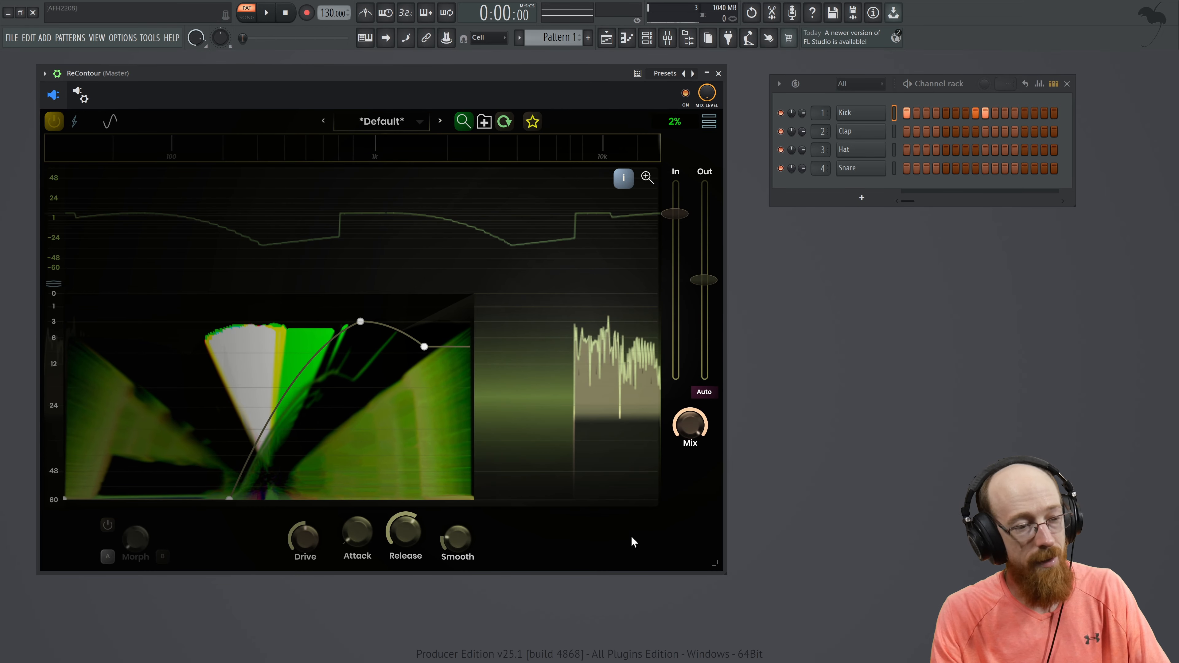
- Shrink the ReContour window, audition the pattern, and enlarge the curve display by reducing the gain reduction display above it
{"action": "left_click_drag", "start_coordinate": [715, 563], "coordinate": [442, 379]}
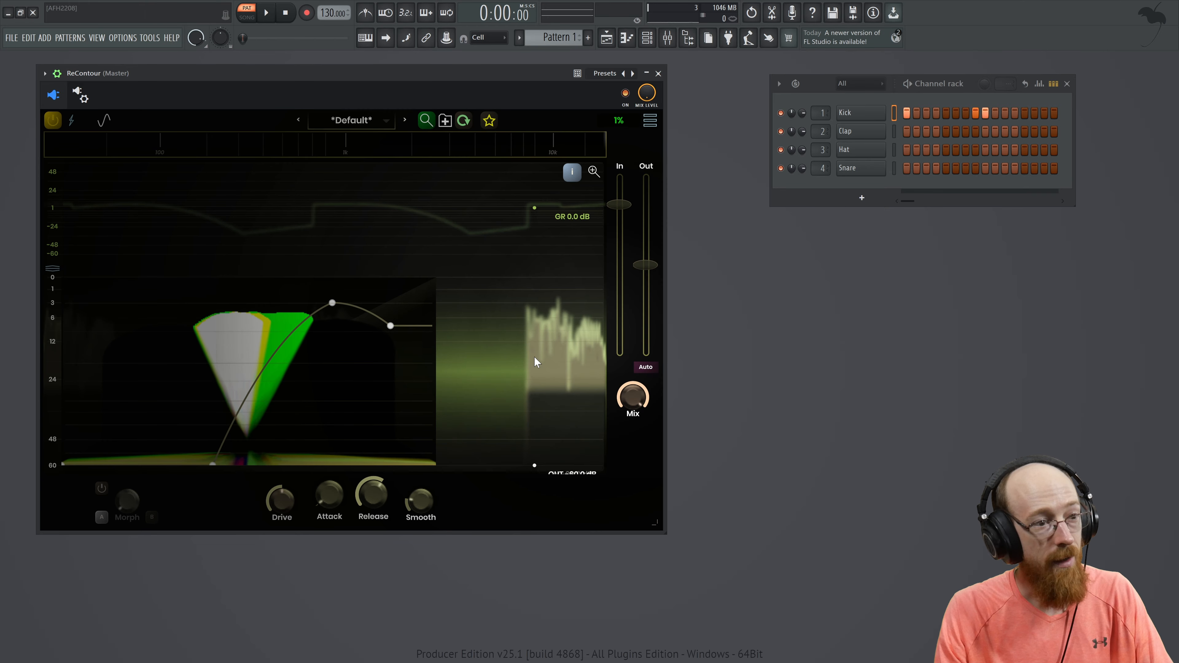
{"action": "key", "text": "space"}
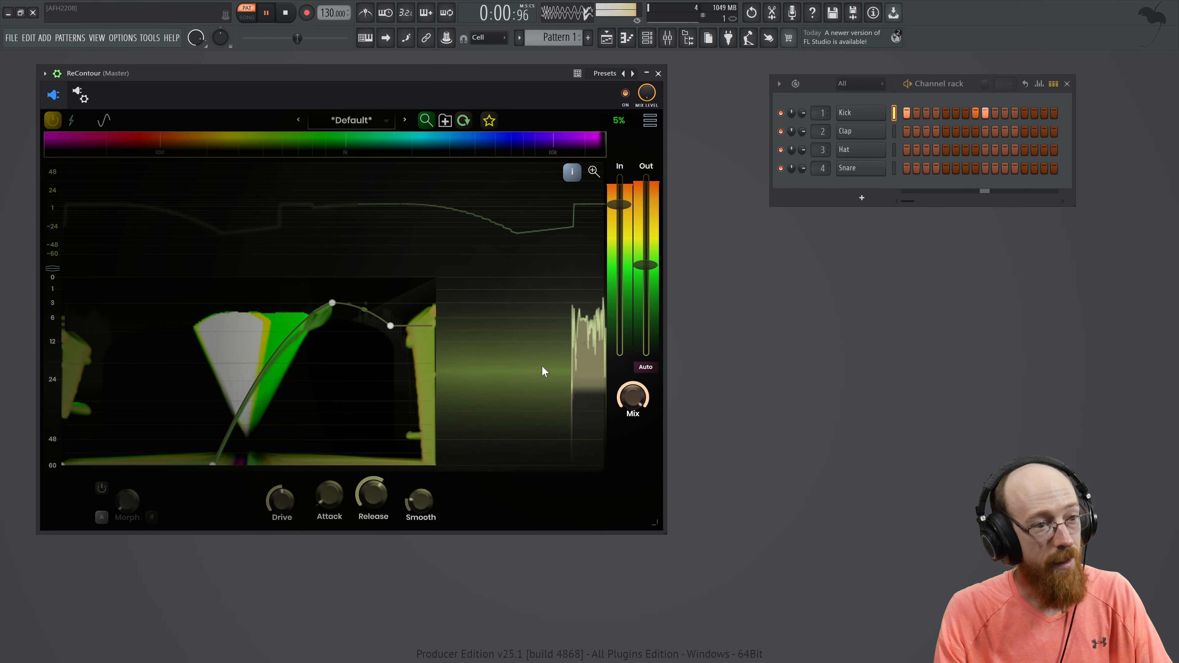
{"action": "key", "text": "space"}
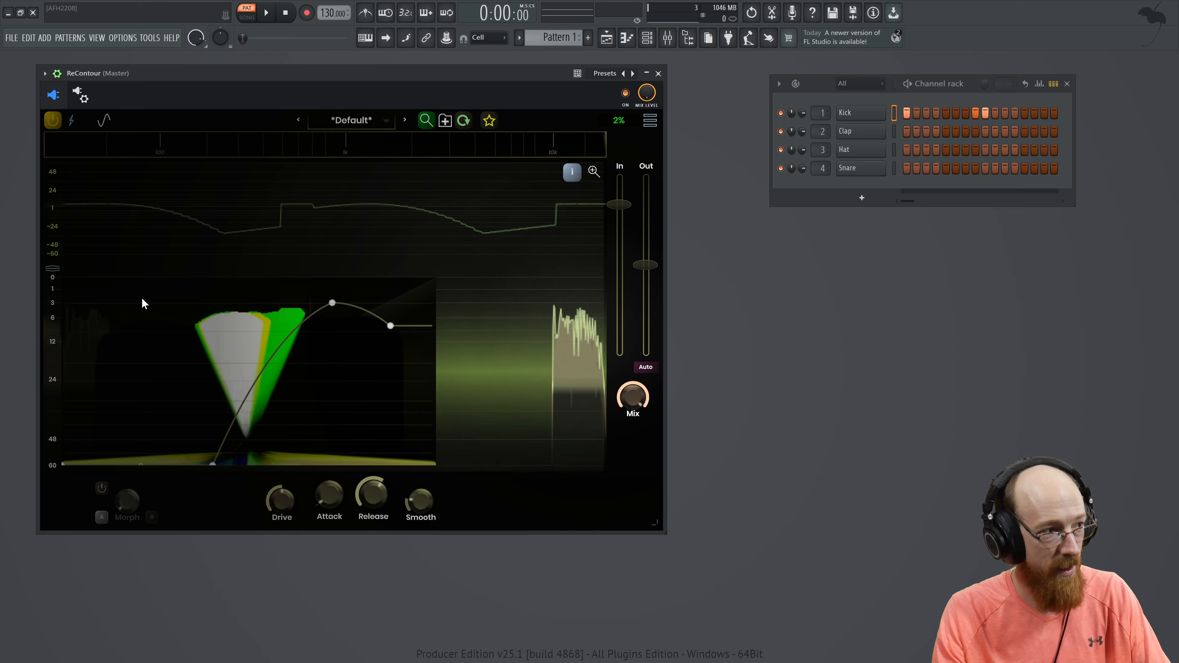
{"action": "left_click_drag", "start_coordinate": [53, 269], "coordinate": [60, 210]}
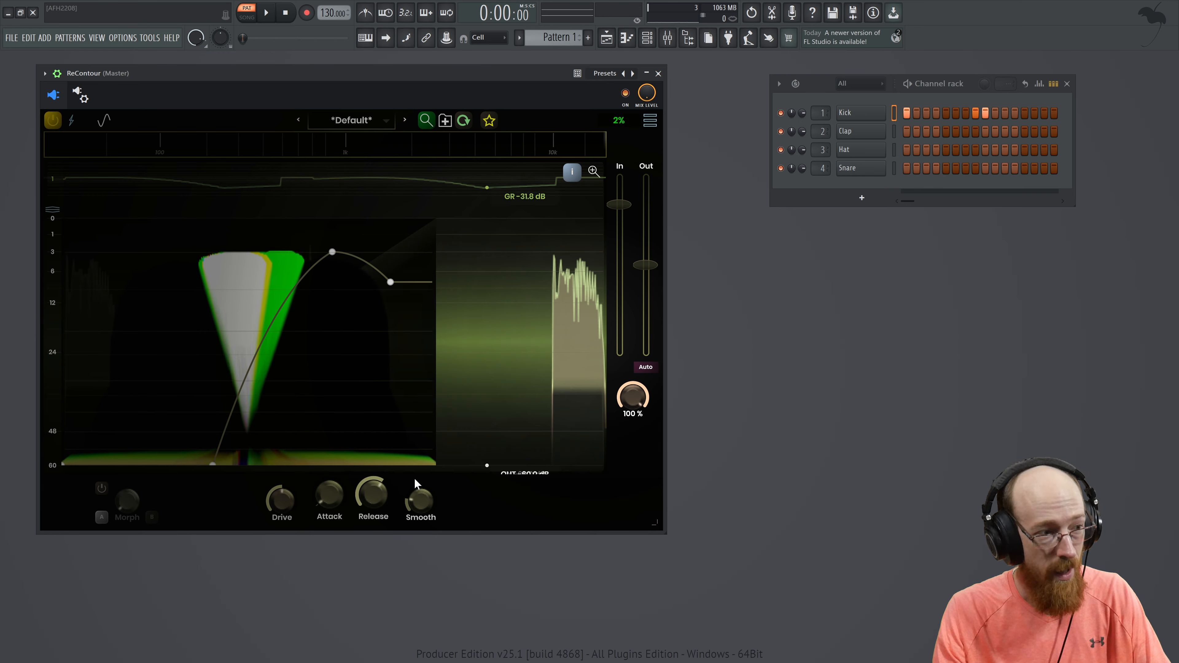
- Enable automatic output gain and, with the pattern playing, move the curve's peak to a lower input level and slightly higher output
{"action": "left_click", "coordinate": [651, 370]}
{"action": "key", "text": "space"}
{"action": "left_click_drag", "start_coordinate": [333, 252], "coordinate": [265, 243]}
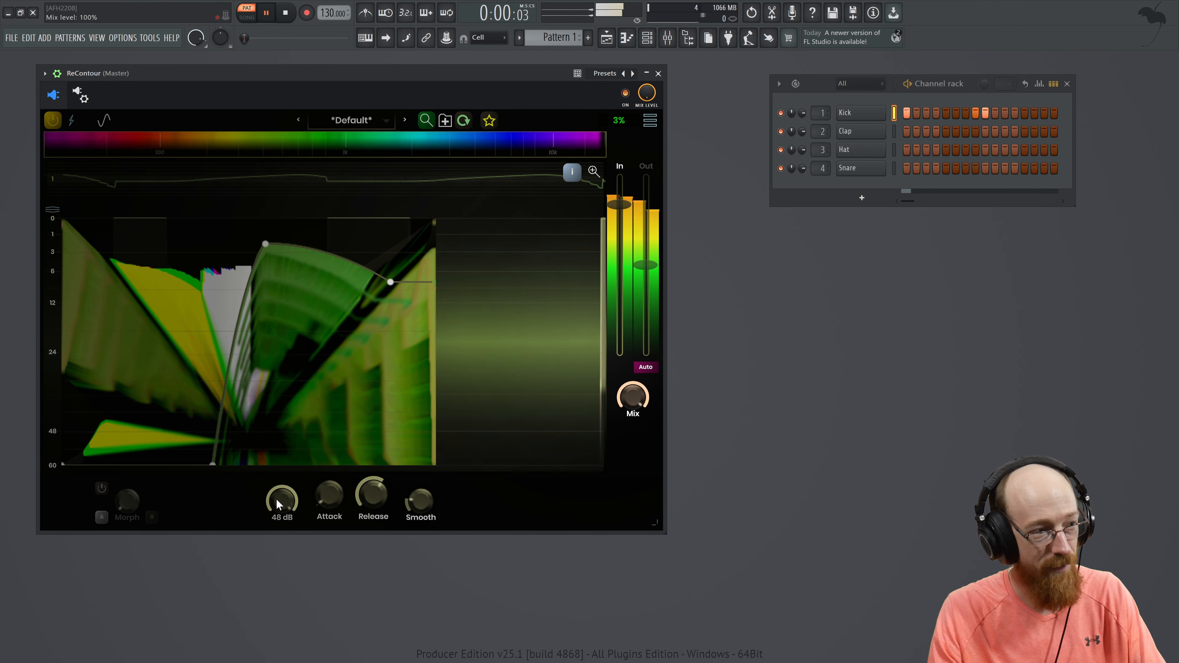
- Set Drive to about 4.5 dB during playback, and stop the pattern
{"action": "left_click_drag", "start_coordinate": [280, 503], "coordinate": [298, 611]}
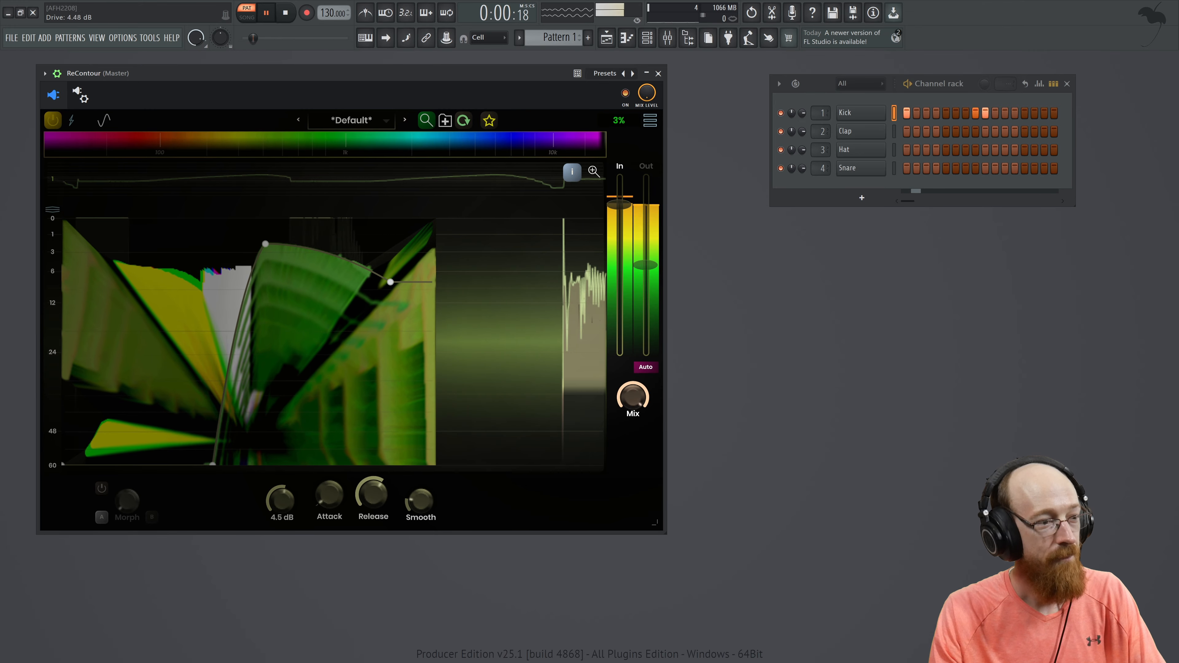
{"action": "key", "text": "space"}
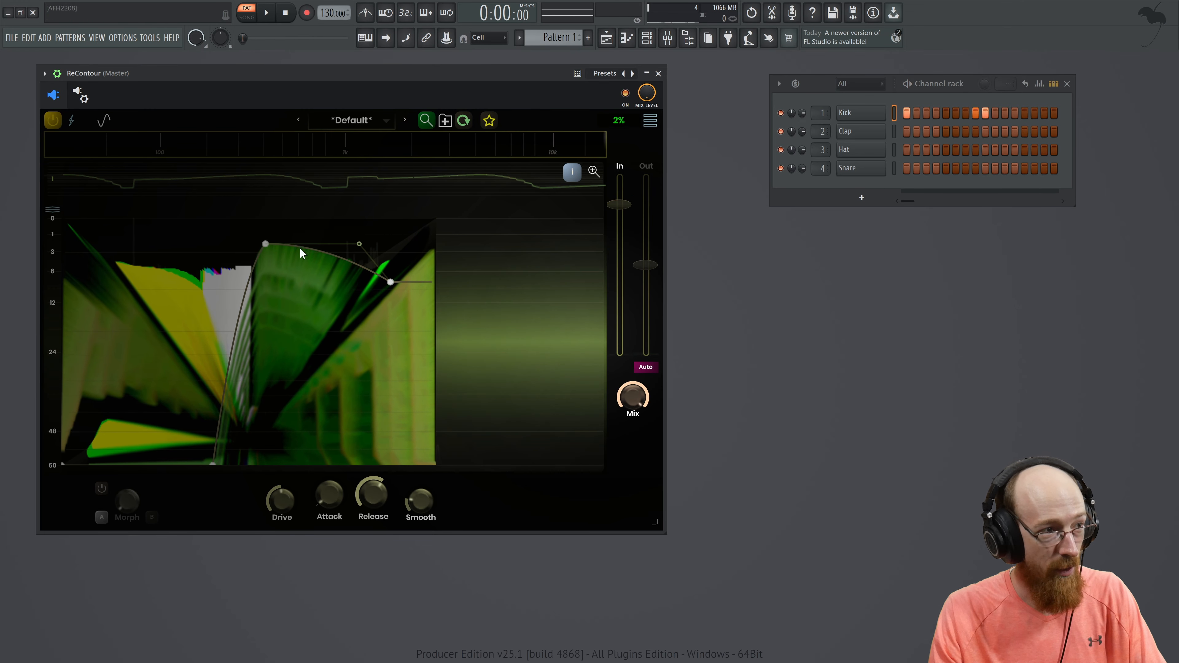
- Raise the curve's lower point to between -6 and -12 dB, form a dip after it, and bow the first segment upward
{"action": "left_click_drag", "start_coordinate": [213, 464], "coordinate": [195, 284]}
{"action": "left_click", "coordinate": [231, 330]}
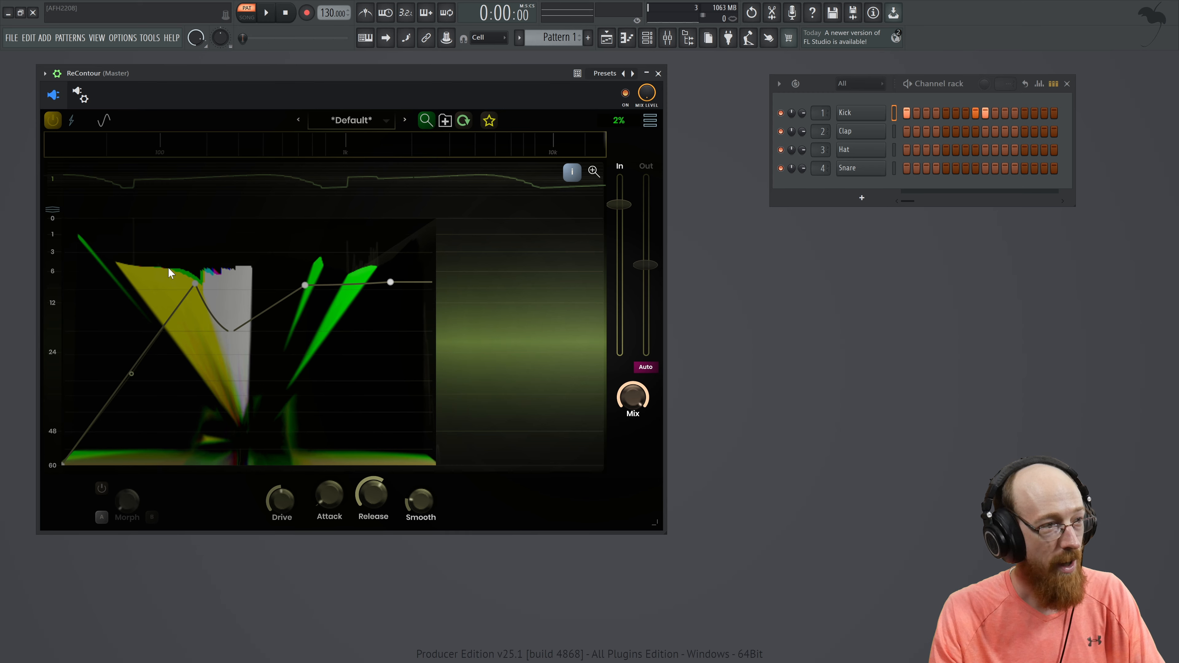
{"action": "left_click_drag", "start_coordinate": [231, 331], "coordinate": [259, 328]}
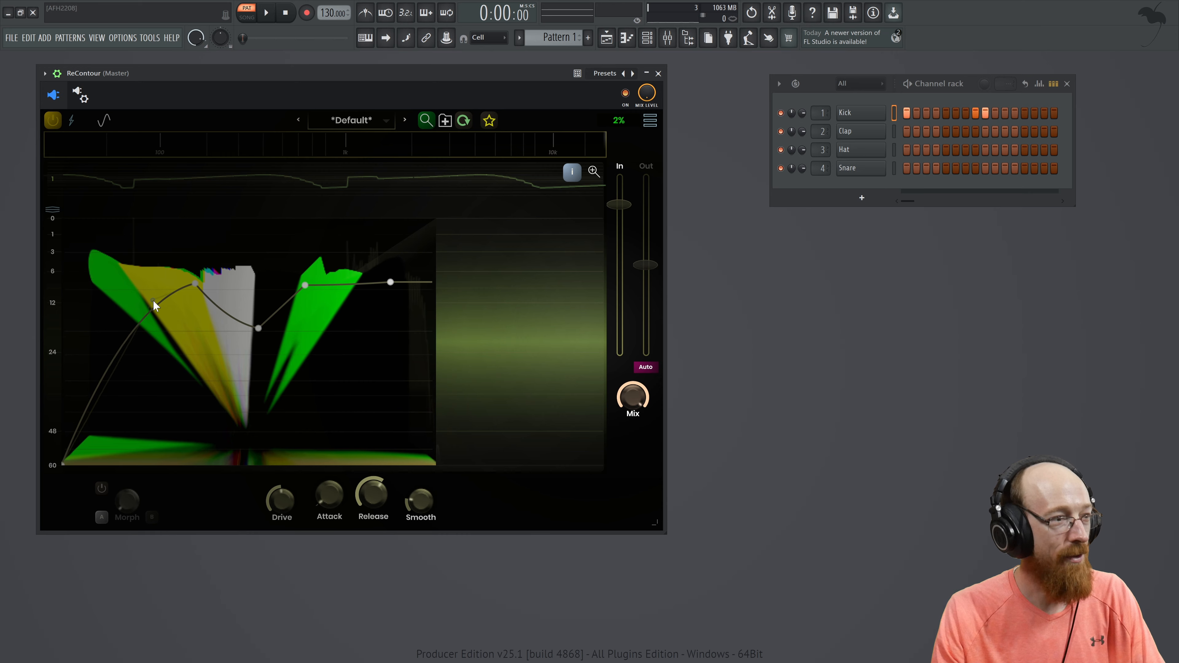
{"action": "left_click_drag", "start_coordinate": [168, 343], "coordinate": [122, 307]}
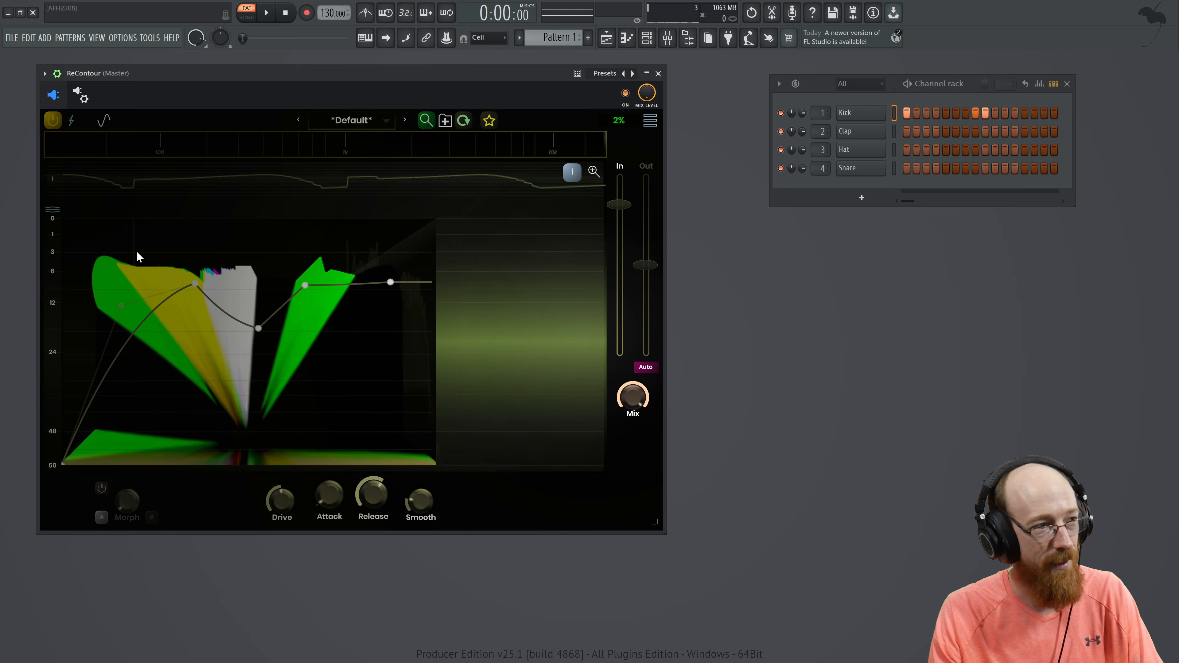
{"action": "left_click_drag", "start_coordinate": [121, 305], "coordinate": [181, 303]}
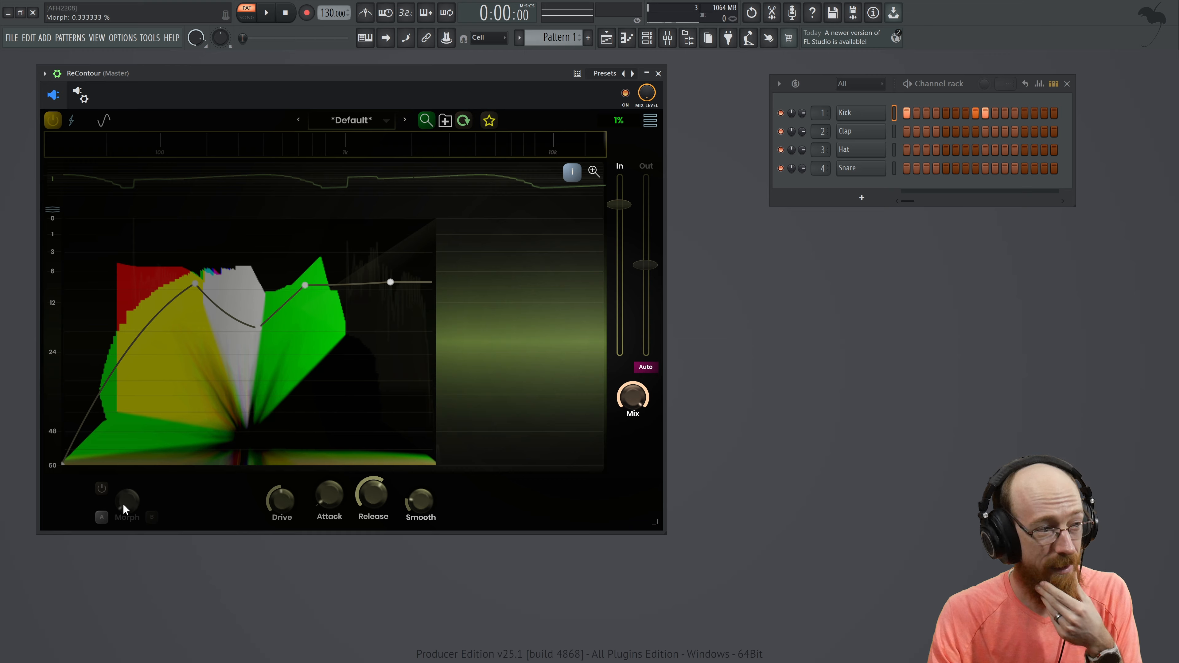
- Enable curve morphing and shape curve B with a steep rise near the middle leading into a high, gently falling top
{"action": "left_click_drag", "start_coordinate": [123, 508], "coordinate": [129, 524]}
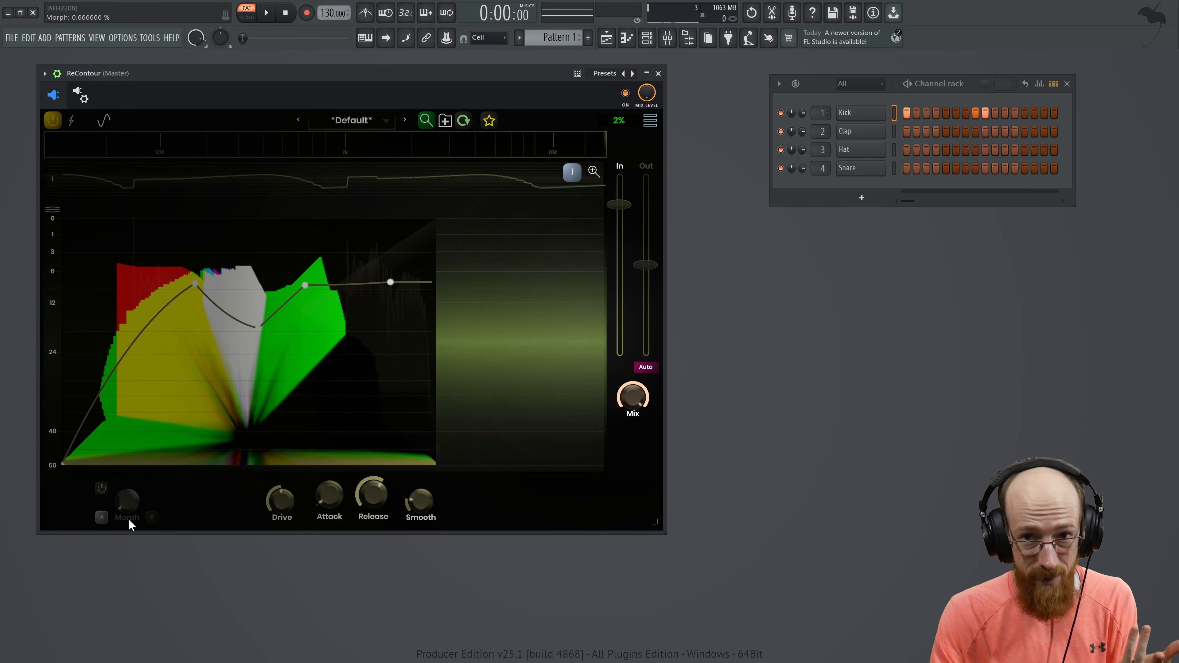
{"action": "left_click", "coordinate": [101, 488]}
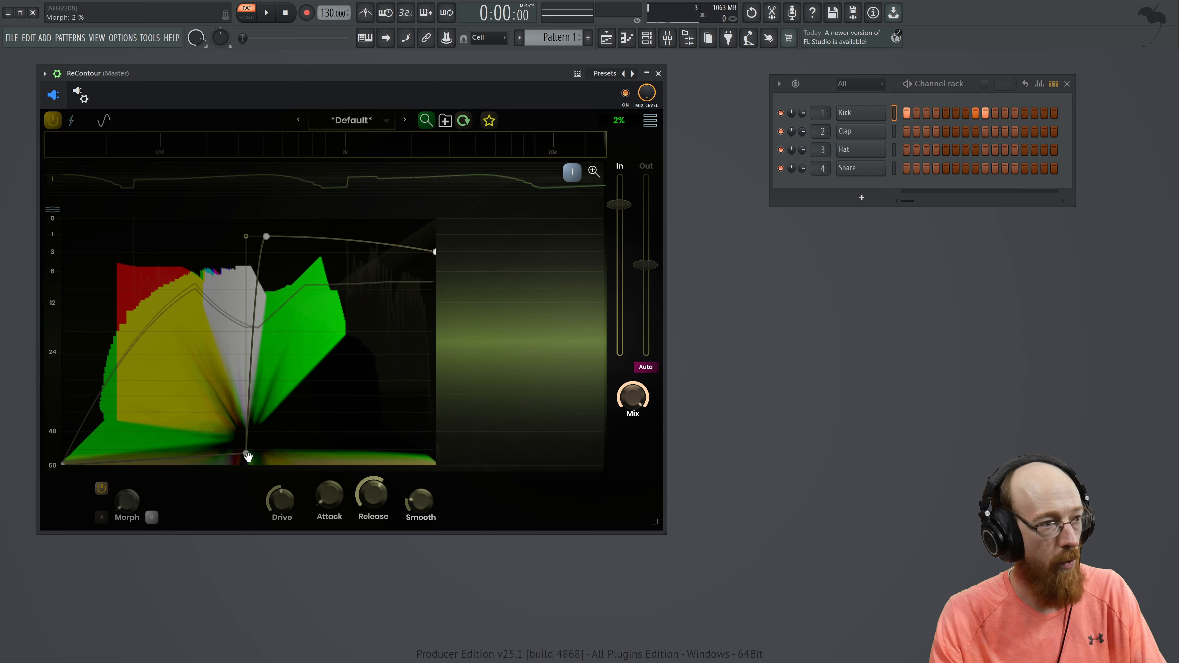
{"action": "left_click", "coordinate": [152, 517]}
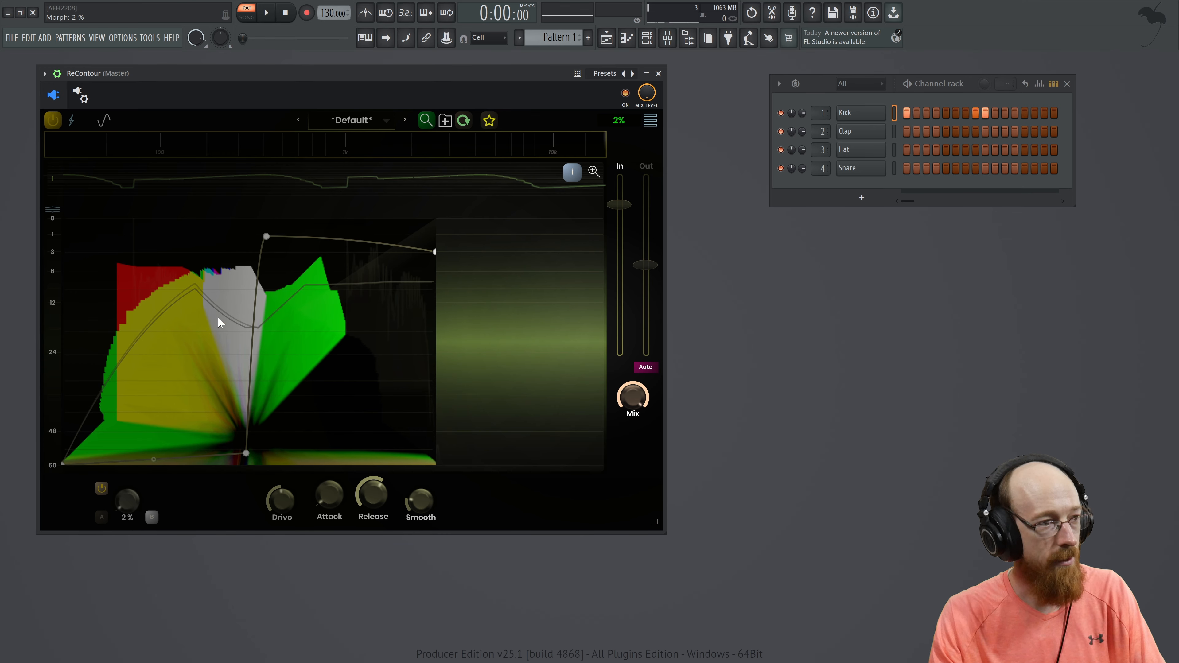
- Switch back to curve A and set Morph to 0 %
{"action": "left_click", "coordinate": [102, 518]}
{"action": "left_click_drag", "start_coordinate": [127, 506], "coordinate": [134, 652]}
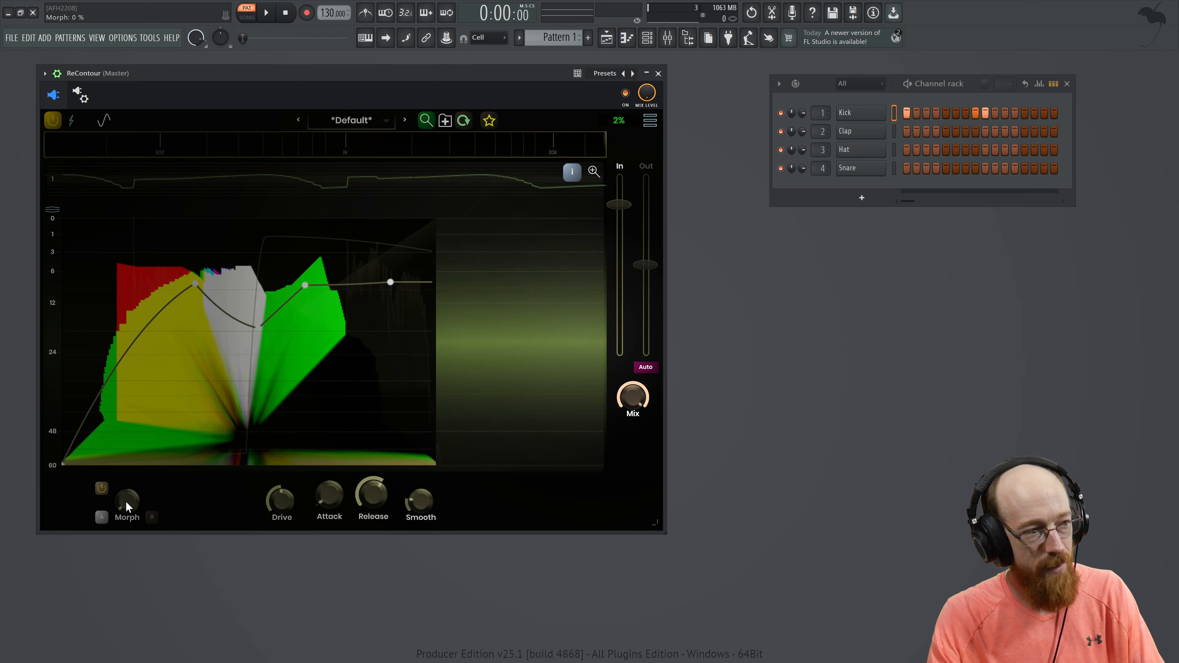
- Sweep Morph up to 100 % and bring it back to 60 %
{"action": "left_click_drag", "start_coordinate": [128, 511], "coordinate": [123, 228]}
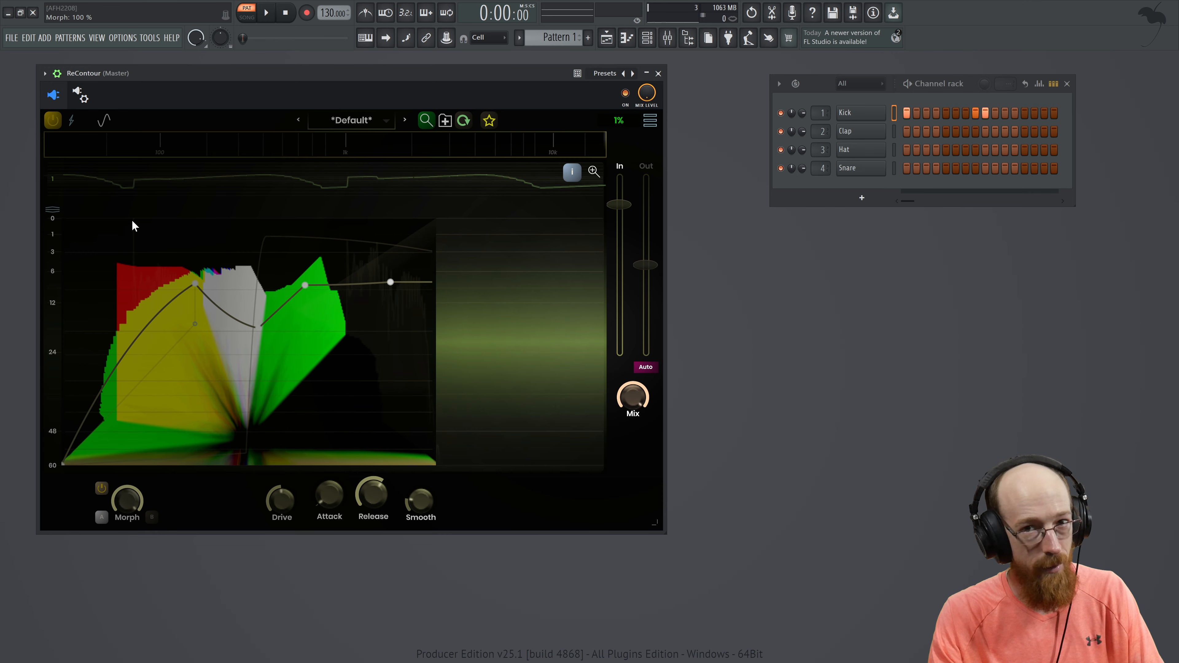
{"action": "left_click_drag", "start_coordinate": [126, 504], "coordinate": [126, 509]}
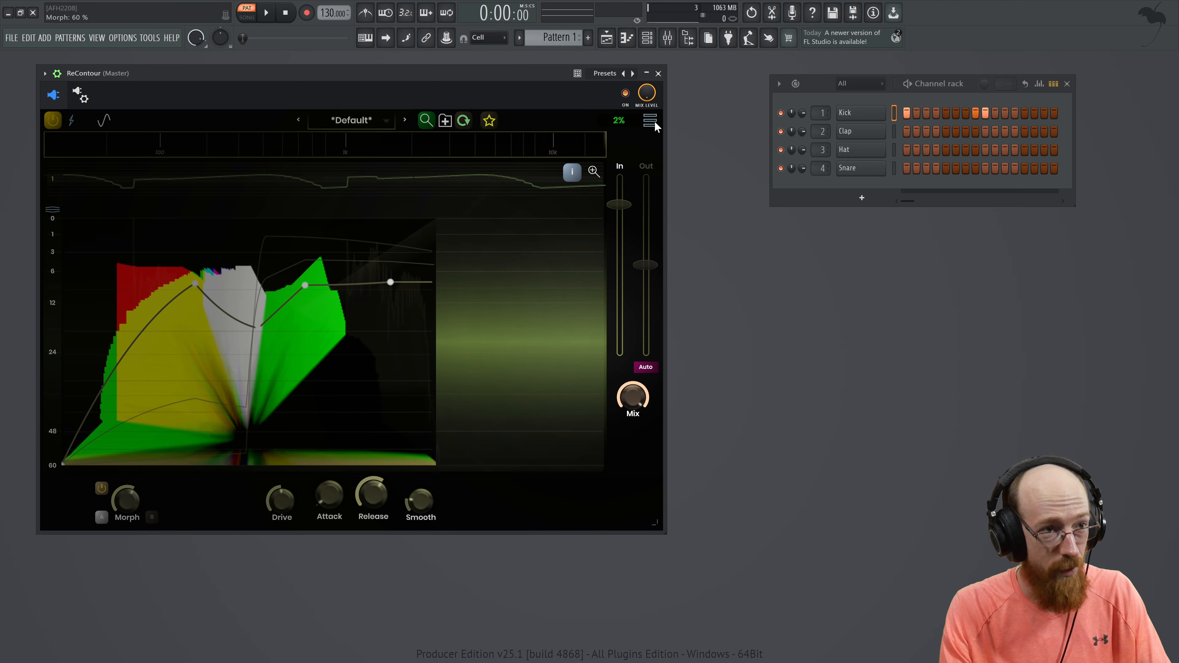
- Open the Mods window to view its modulator types, move it clear of the controls, and close it
{"action": "left_click", "coordinate": [651, 122]}
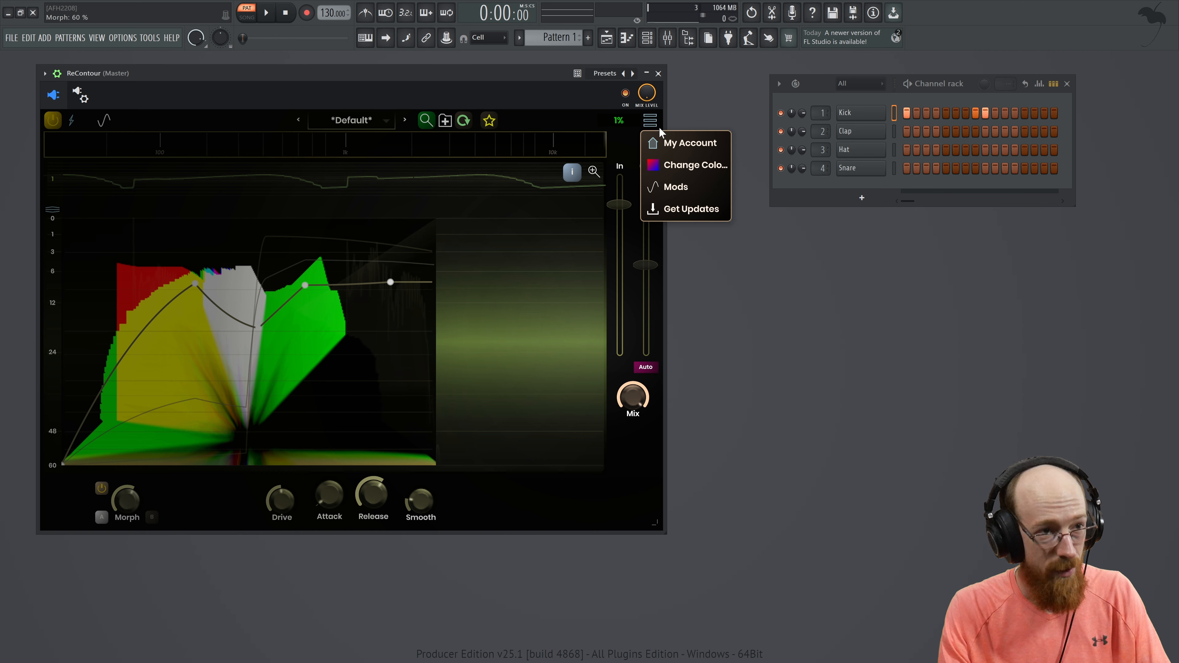
{"action": "left_click", "coordinate": [682, 191]}
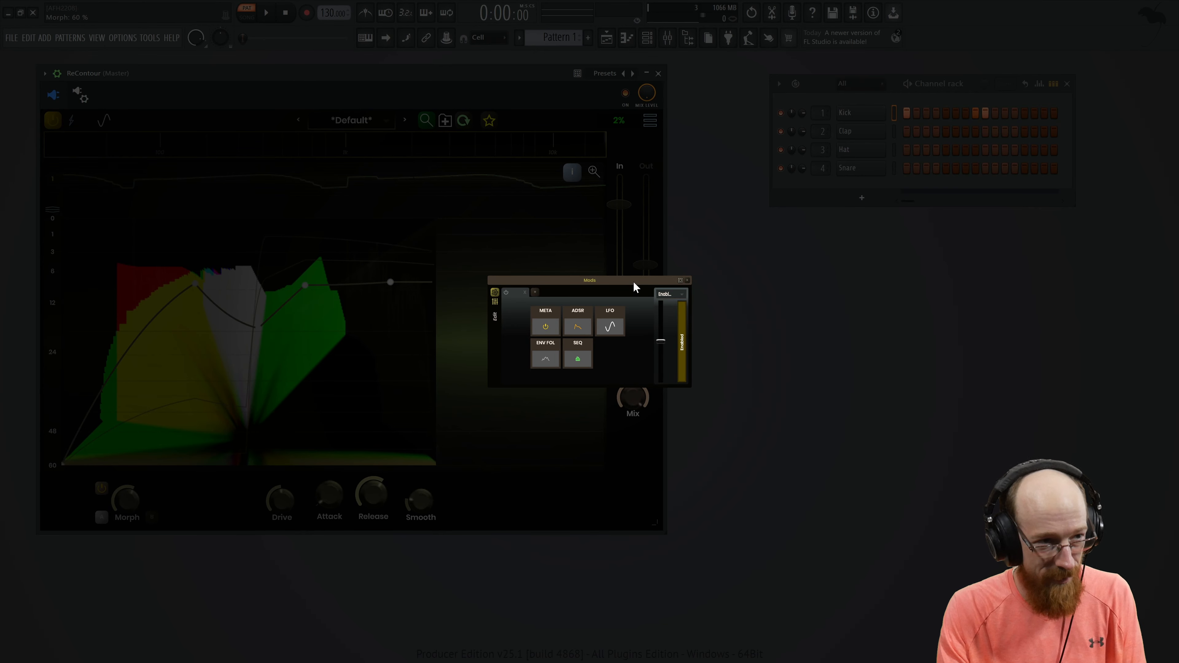
{"action": "left_click_drag", "start_coordinate": [634, 283], "coordinate": [603, 271]}
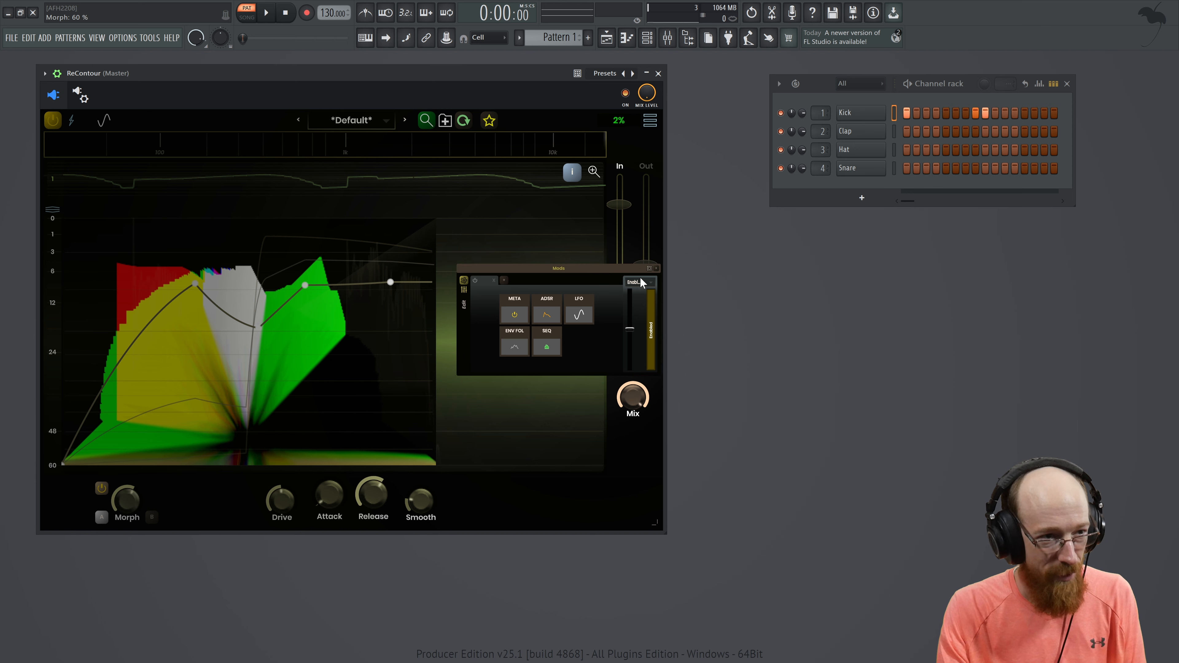
{"action": "left_click", "coordinate": [656, 269]}
{"action": "left_click", "coordinate": [651, 121]}
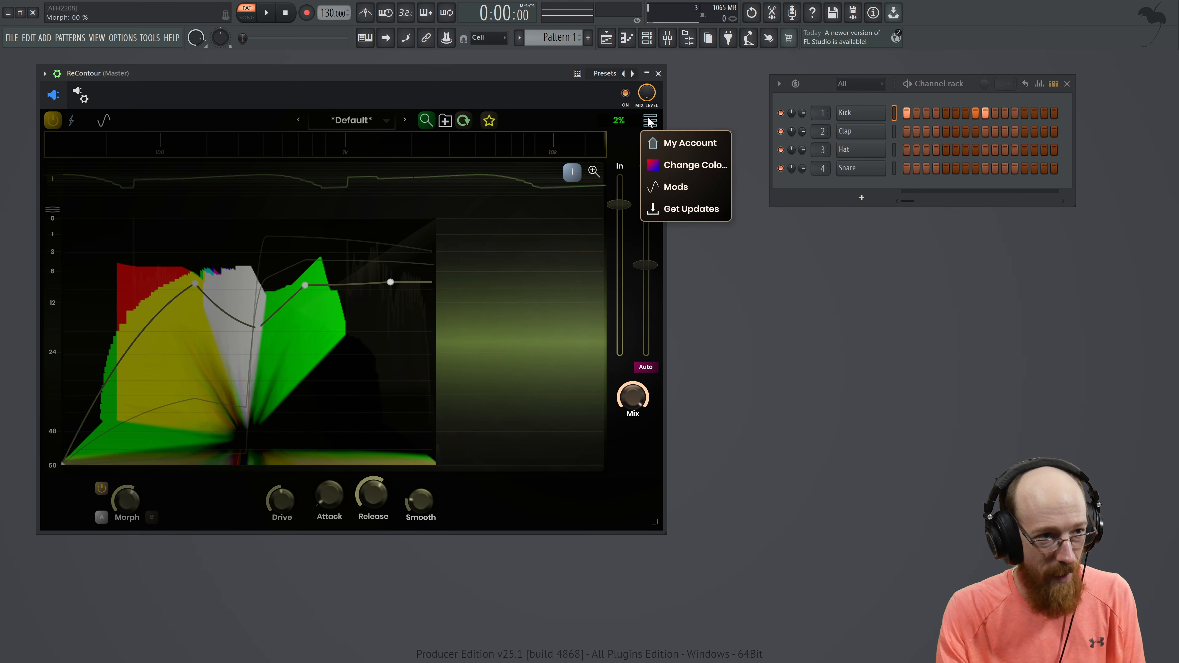
{"action": "left_click", "coordinate": [700, 194]}
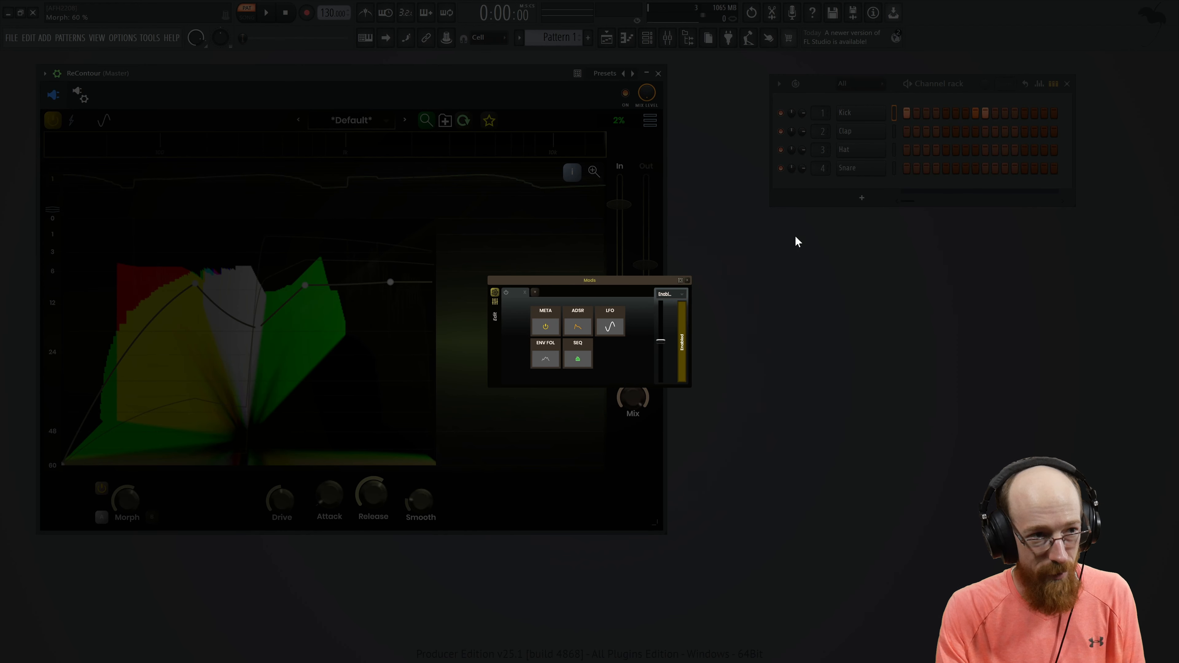
{"action": "left_click_drag", "start_coordinate": [638, 282], "coordinate": [411, 207]}
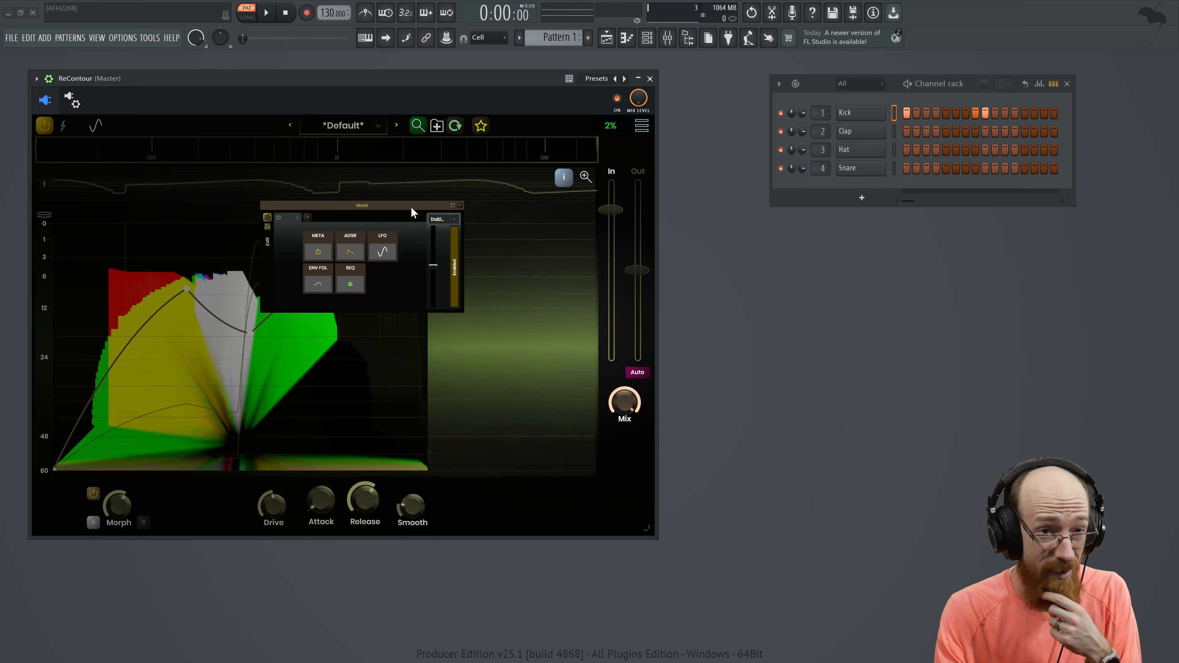
{"action": "left_click_drag", "start_coordinate": [411, 207], "coordinate": [301, 204]}
{"action": "left_click", "coordinate": [337, 206]}
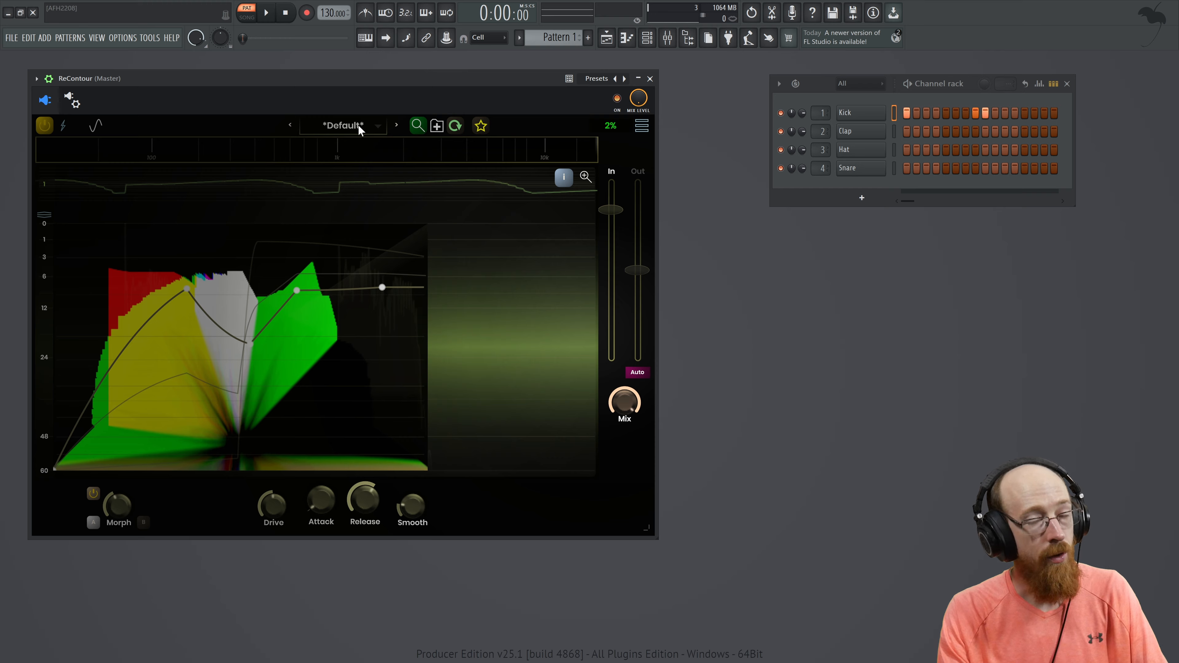
- Reload the Default preset from the Core presets to reset the curve and Morph
{"action": "left_click", "coordinate": [360, 130]}
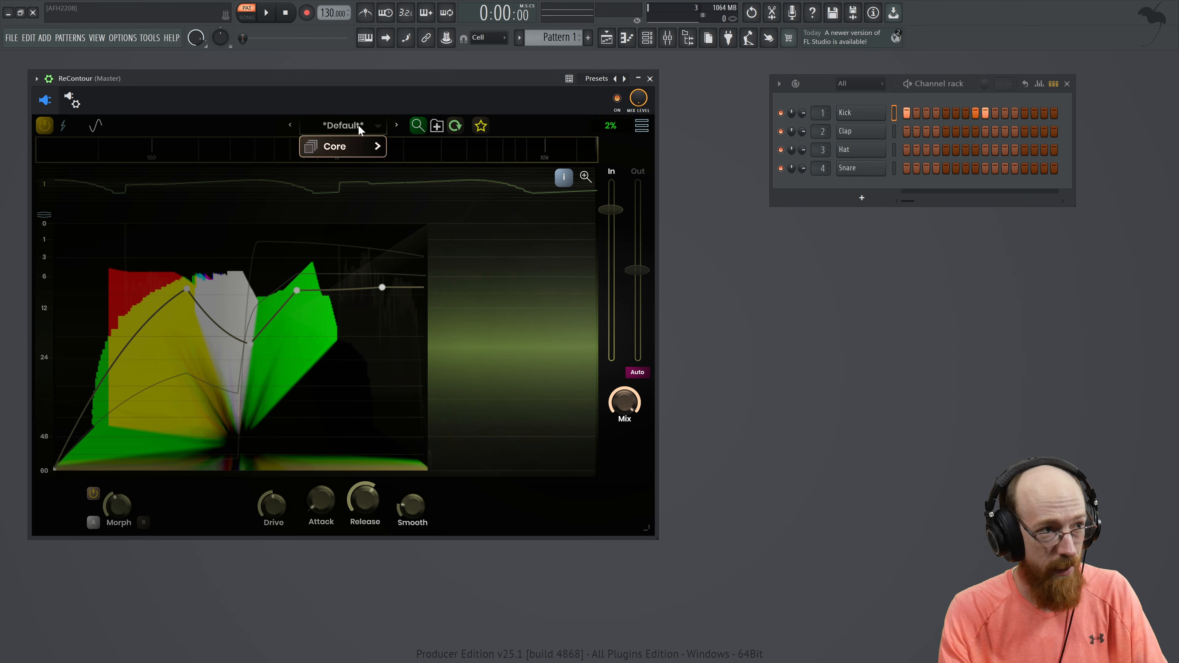
{"action": "mouse_move", "coordinate": [362, 147]}
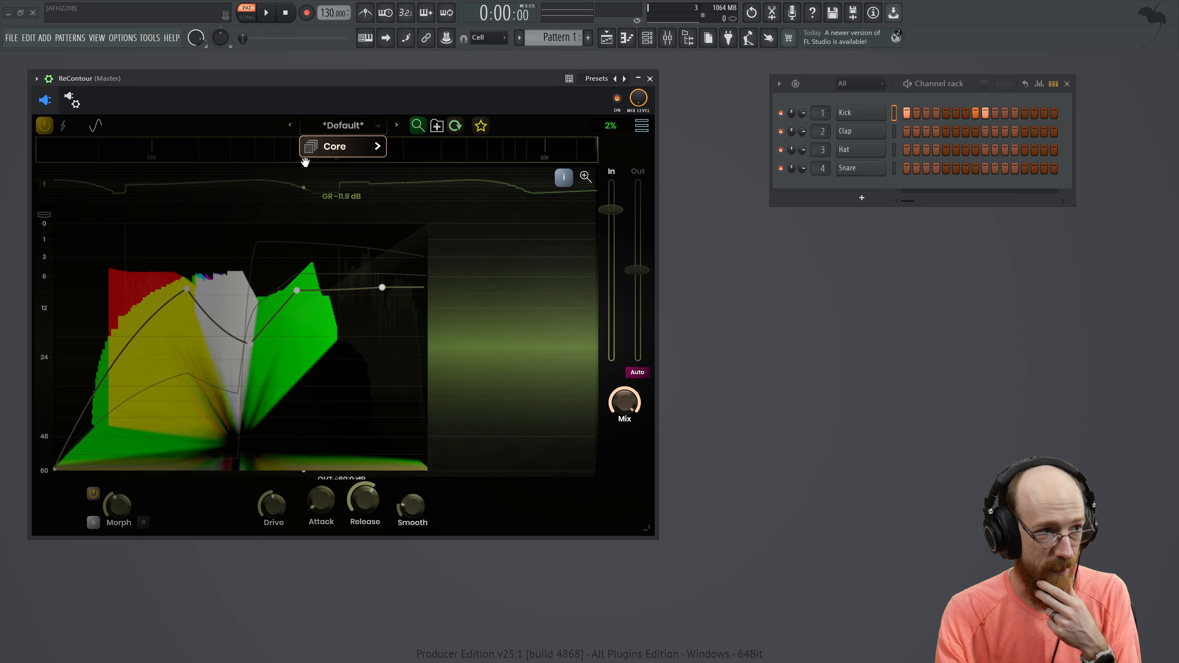
{"action": "left_click", "coordinate": [406, 238]}
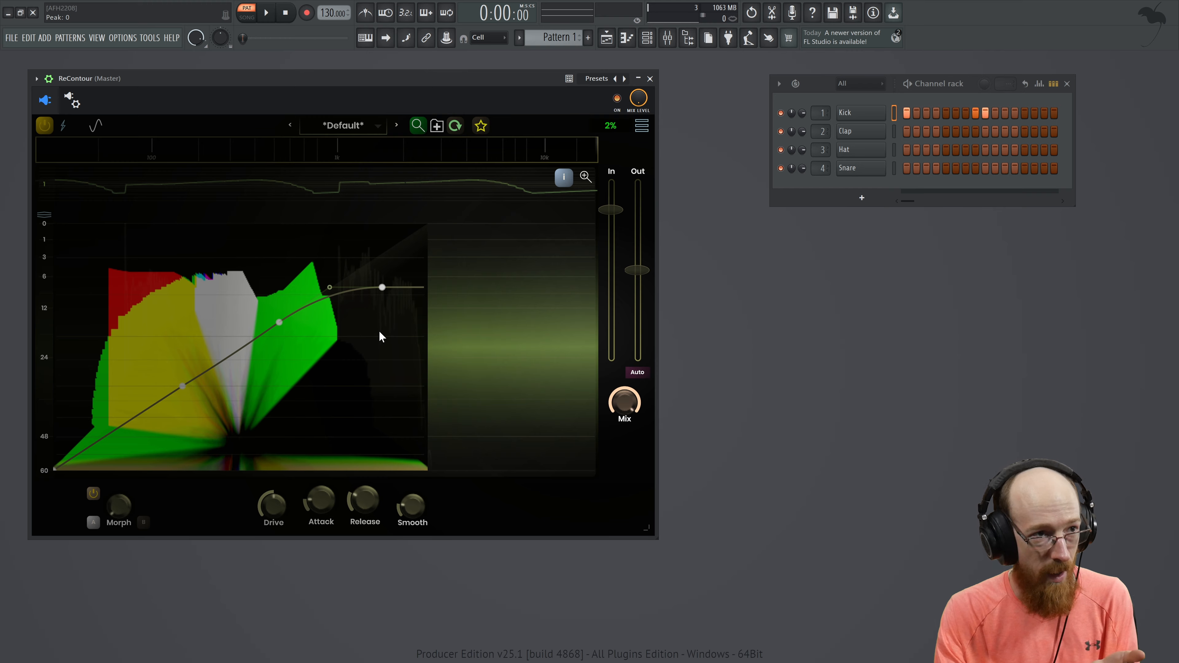
- Open the ReContour preset browser and reposition its window to look over the full preset list
{"action": "left_click", "coordinate": [343, 130]}
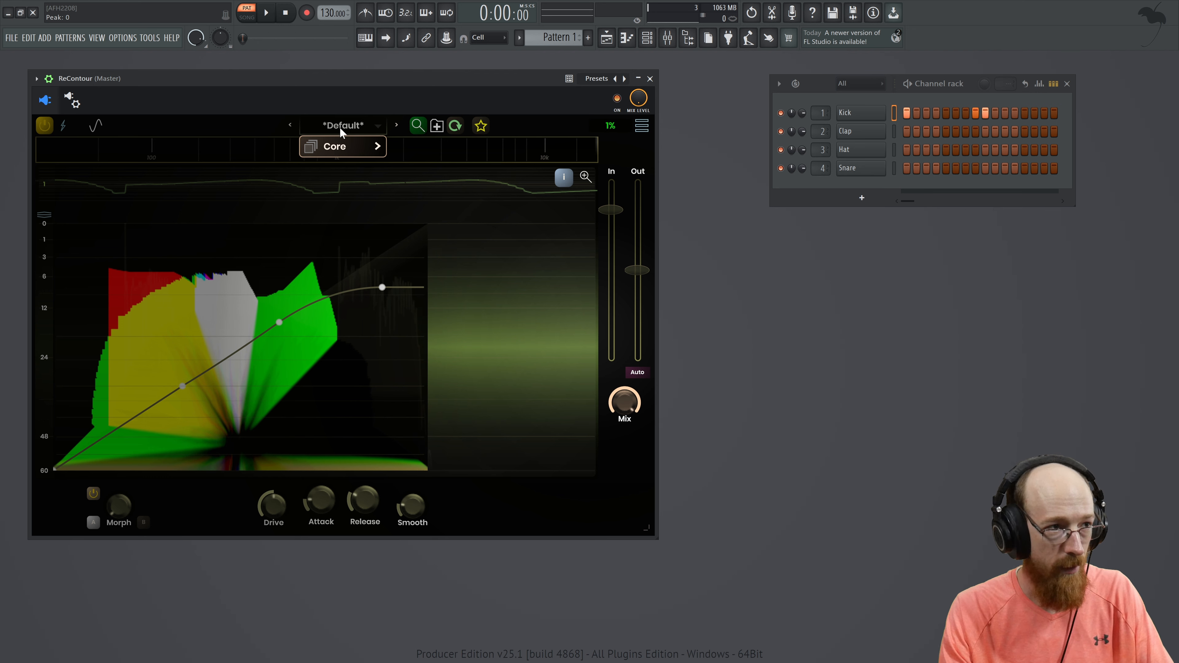
{"action": "left_click", "coordinate": [418, 127]}
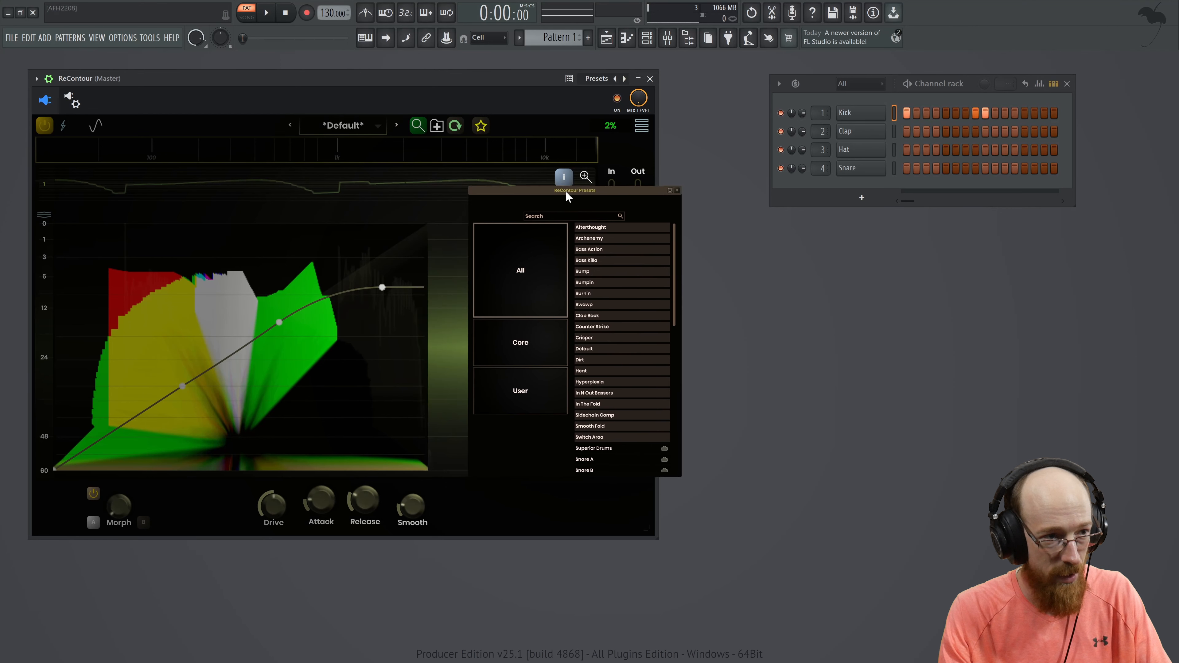
{"action": "left_click_drag", "start_coordinate": [566, 197], "coordinate": [533, 135]}
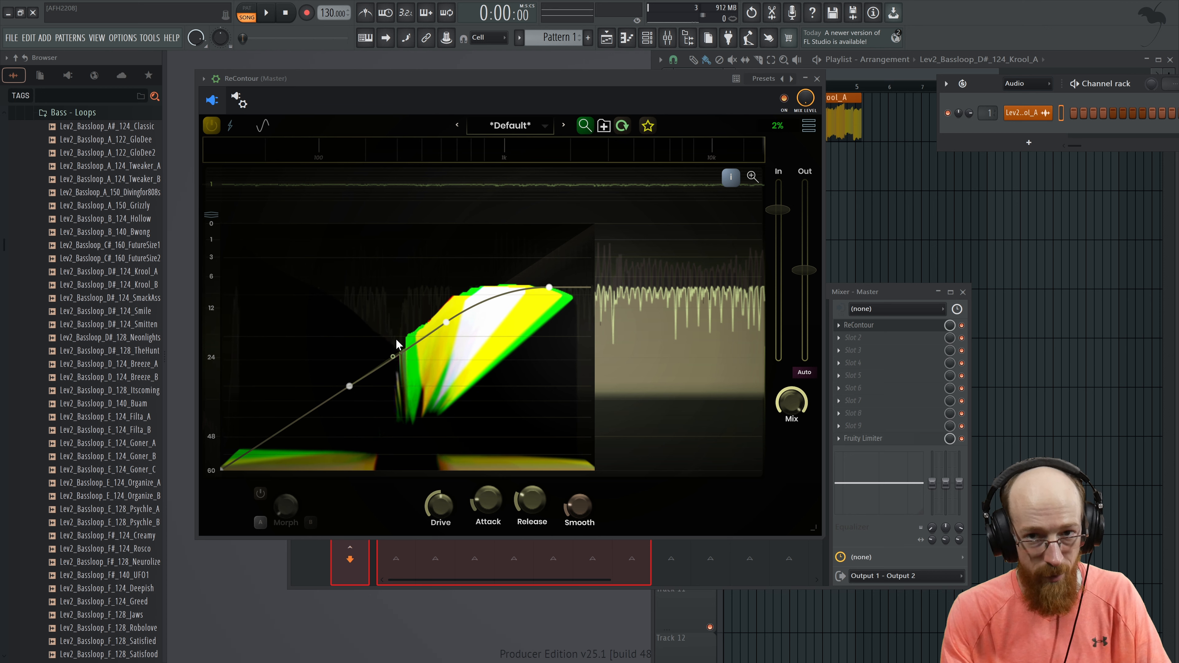
- Adjust Release for the bass loop and raise Lo Crossover to about 772 Hz
{"action": "left_click_drag", "start_coordinate": [532, 500], "coordinate": [533, 453]}
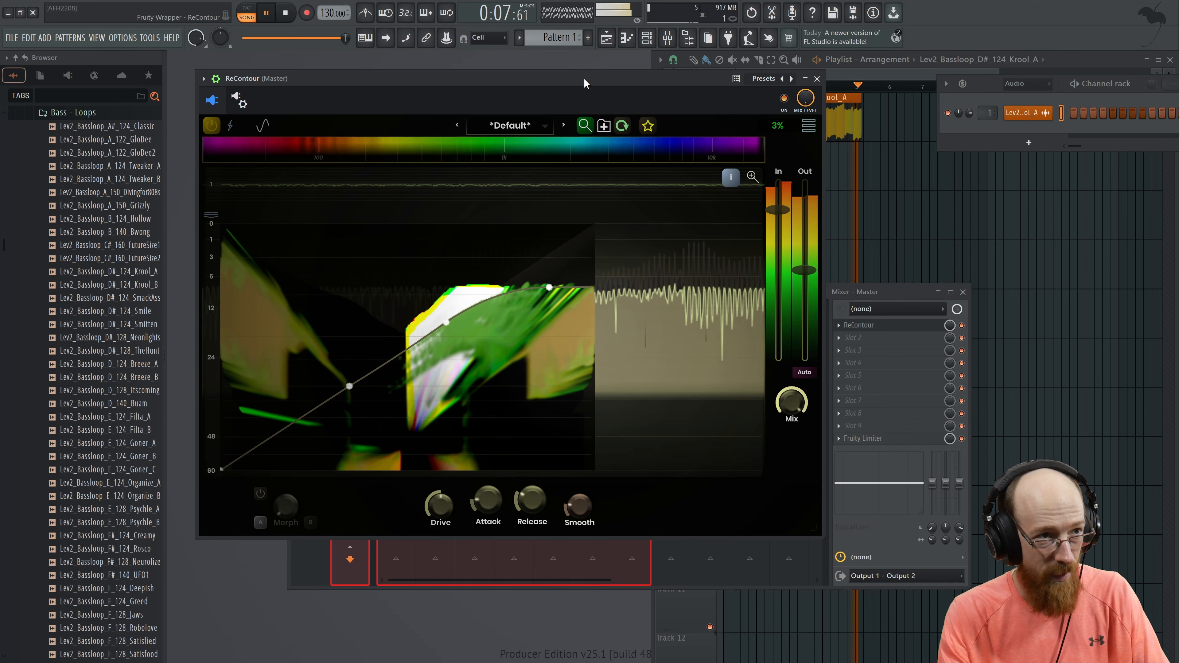
{"action": "left_click_drag", "start_coordinate": [205, 152], "coordinate": [481, 153]}
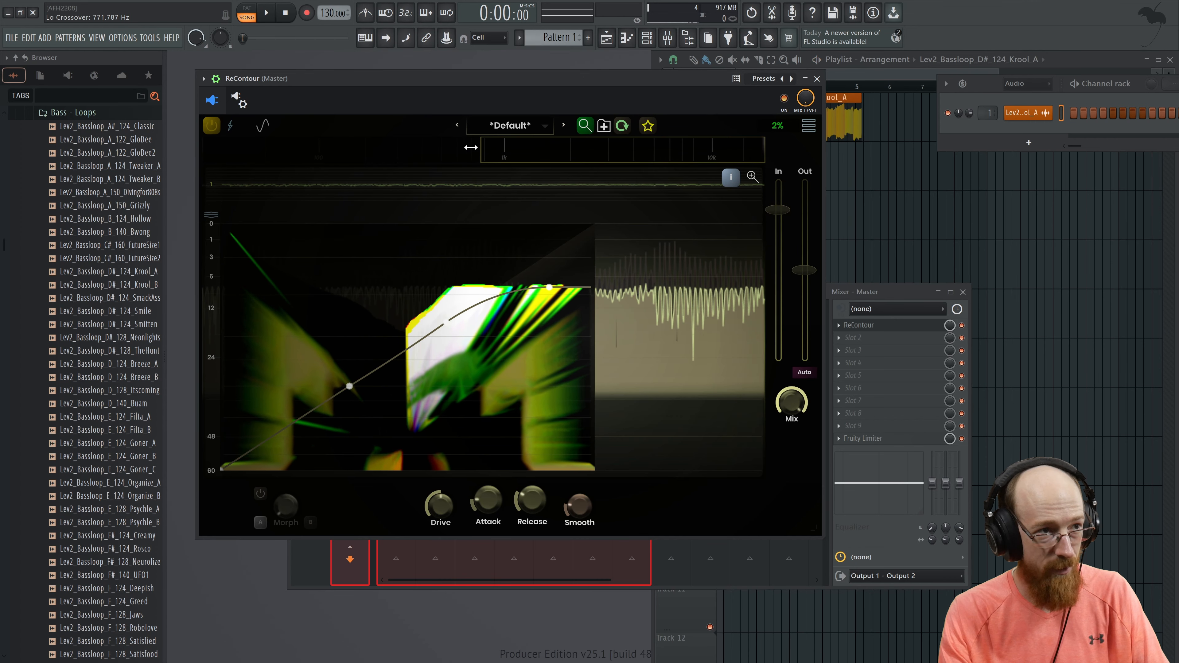
- Raise the curve's middle point to between -6 and -12 dB, bow the segment leading into it, and play the loop
{"action": "left_click_drag", "start_coordinate": [391, 356], "coordinate": [438, 289]}
{"action": "key", "text": "space"}
{"action": "left_click_drag", "start_coordinate": [349, 386], "coordinate": [349, 387]}
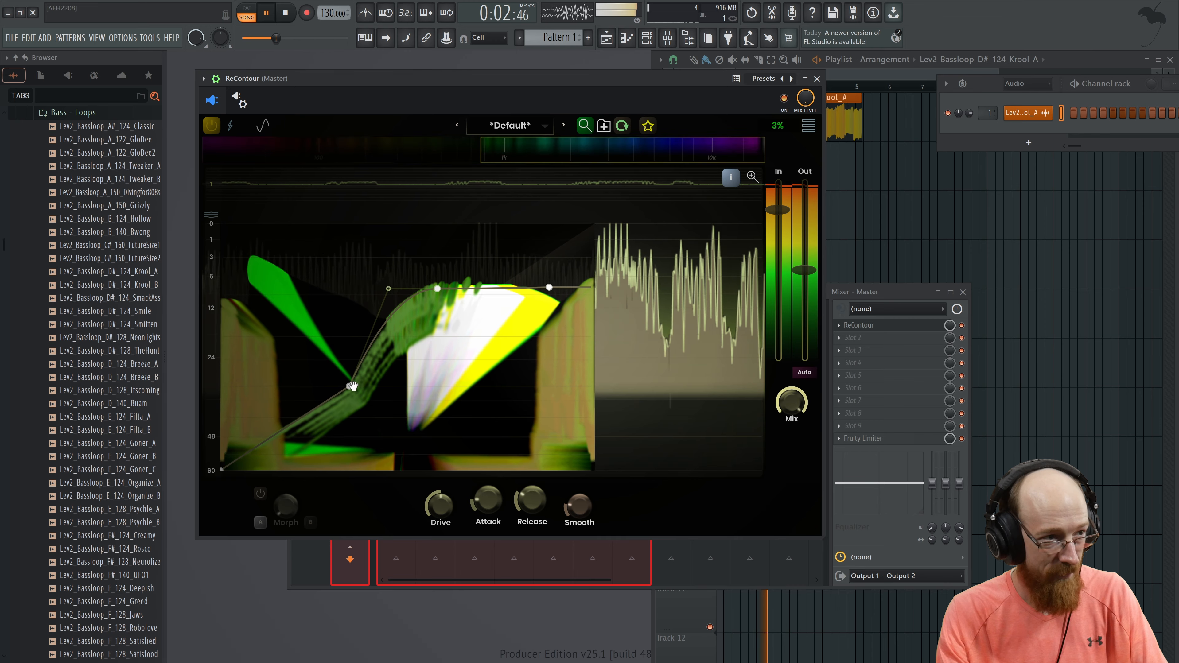
- During playback, try Lo Crossover at about 1158 Hz, set Hi Crossover to about 5186 Hz, and lower Lo Crossover well below 1 kHz
{"action": "left_click_drag", "start_coordinate": [482, 151], "coordinate": [519, 152]}
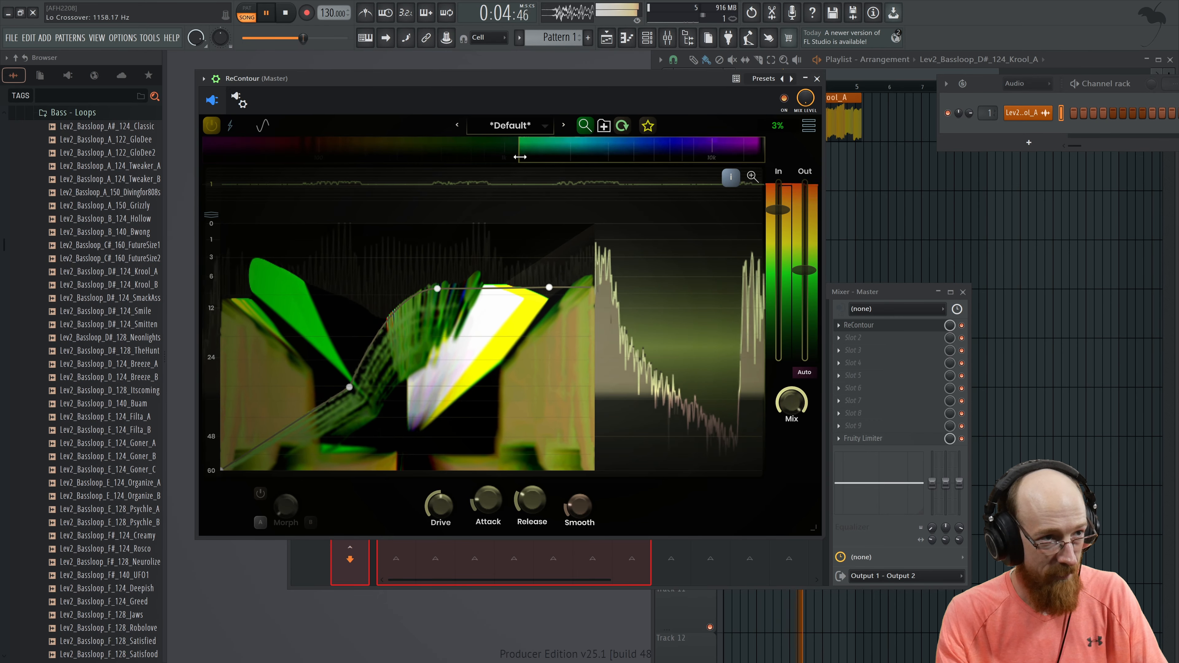
{"action": "left_click_drag", "start_coordinate": [760, 151], "coordinate": [660, 152]}
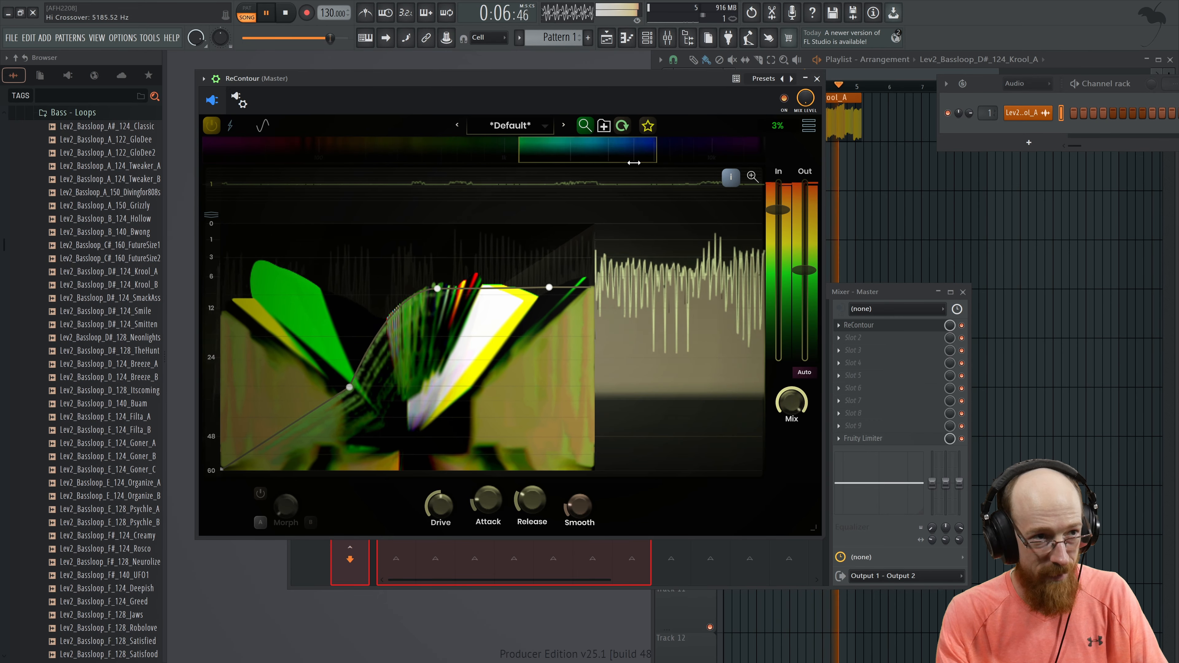
{"action": "left_click_drag", "start_coordinate": [519, 155], "coordinate": [383, 167]}
- Enable curve morphing, select curve B for editing, and stop playback
{"action": "left_click", "coordinate": [260, 494]}
{"action": "left_click", "coordinate": [311, 522]}
{"action": "key", "text": "space"}
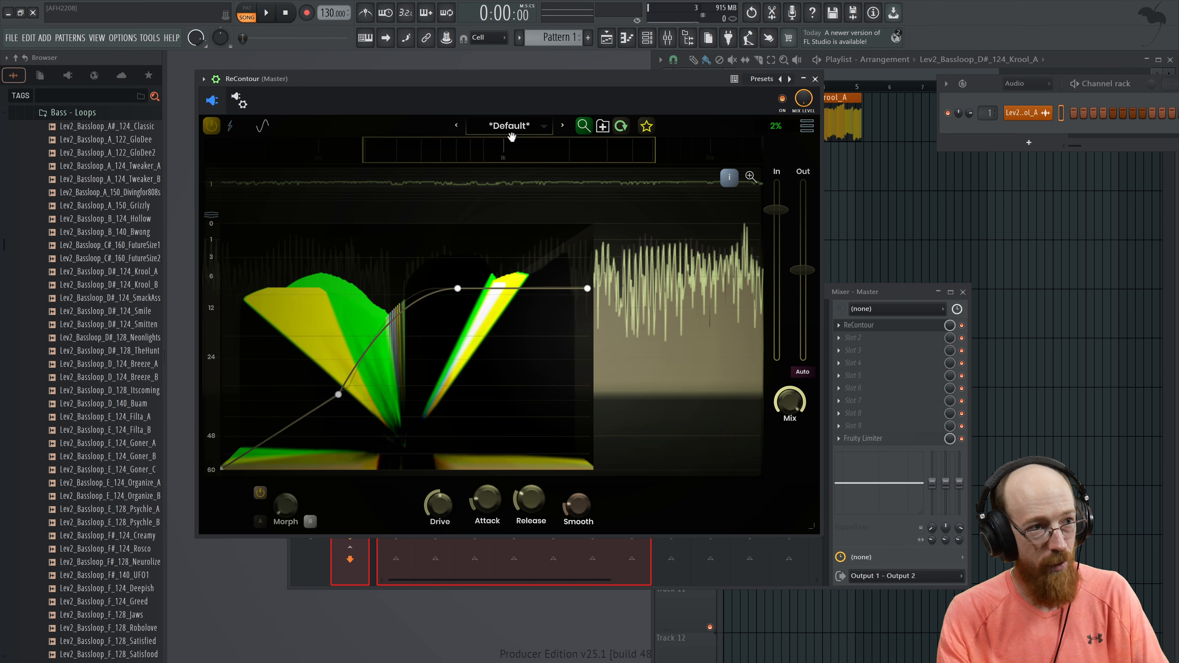
- Raise Hi Crossover to about 7620 Hz, play the loop, and set Morph to 20 % with curve A selected
{"action": "left_click_drag", "start_coordinate": [655, 150], "coordinate": [690, 150]}
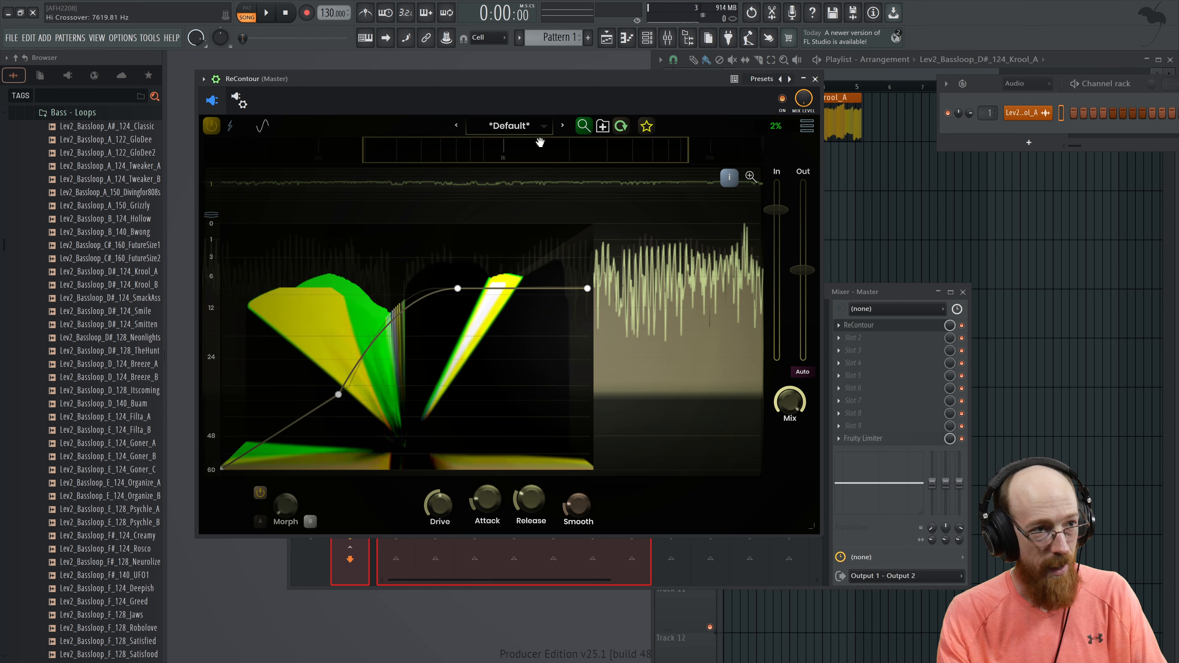
{"action": "key", "text": "space"}
{"action": "left_click_drag", "start_coordinate": [285, 506], "coordinate": [285, 477]}
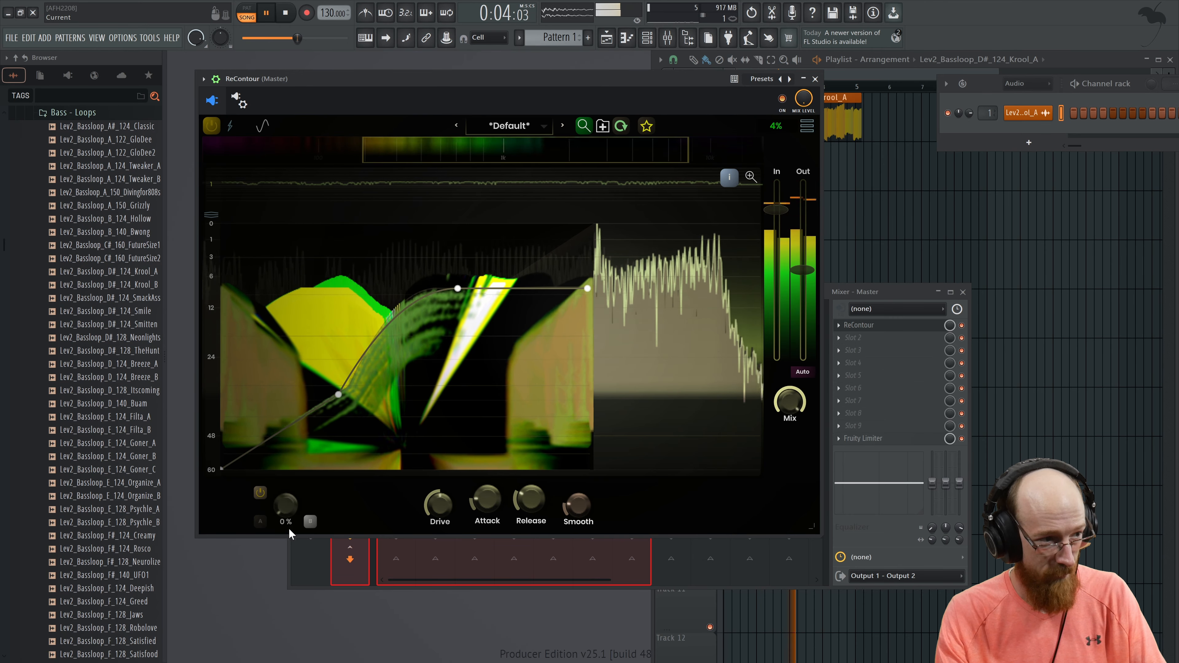
{"action": "left_click", "coordinate": [260, 522]}
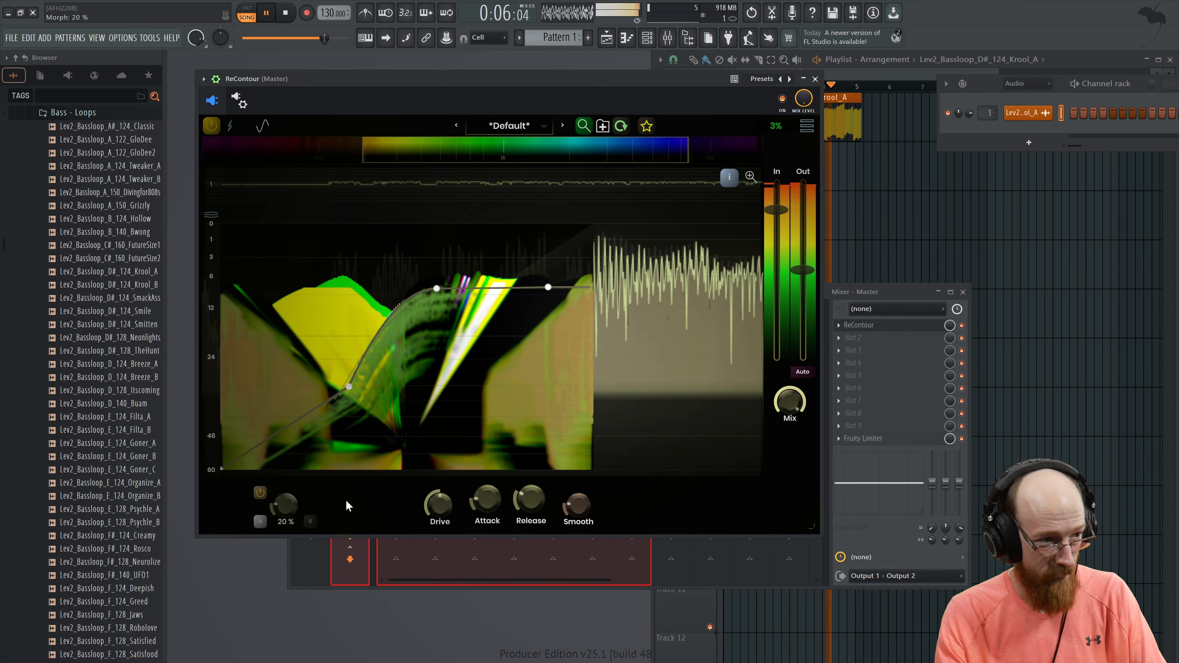
- Lower curve B's middle point to between -12 and -24 dB, keep its first segment nearly straight, and audition the loop
{"action": "left_click", "coordinate": [311, 522]}
{"action": "key", "text": "space"}
{"action": "left_click_drag", "start_coordinate": [458, 288], "coordinate": [453, 326]}
{"action": "left_click_drag", "start_coordinate": [285, 429], "coordinate": [285, 411]}
{"action": "left_click_drag", "start_coordinate": [369, 350], "coordinate": [387, 359]}
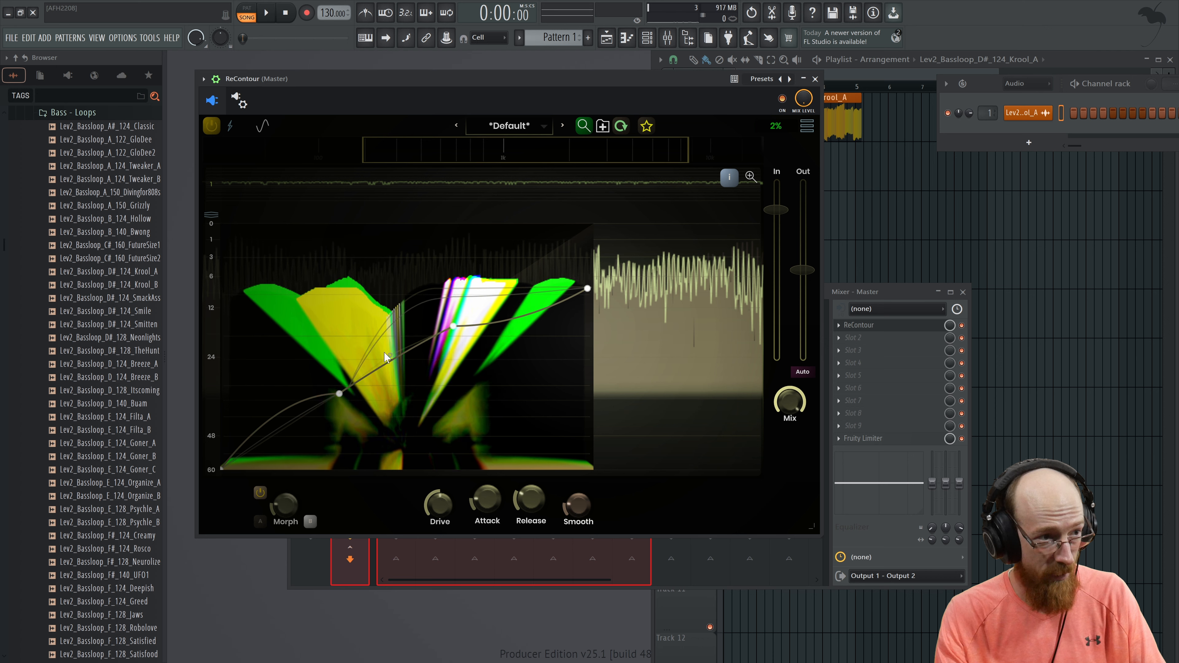
{"action": "left_click_drag", "start_coordinate": [285, 412], "coordinate": [285, 427]}
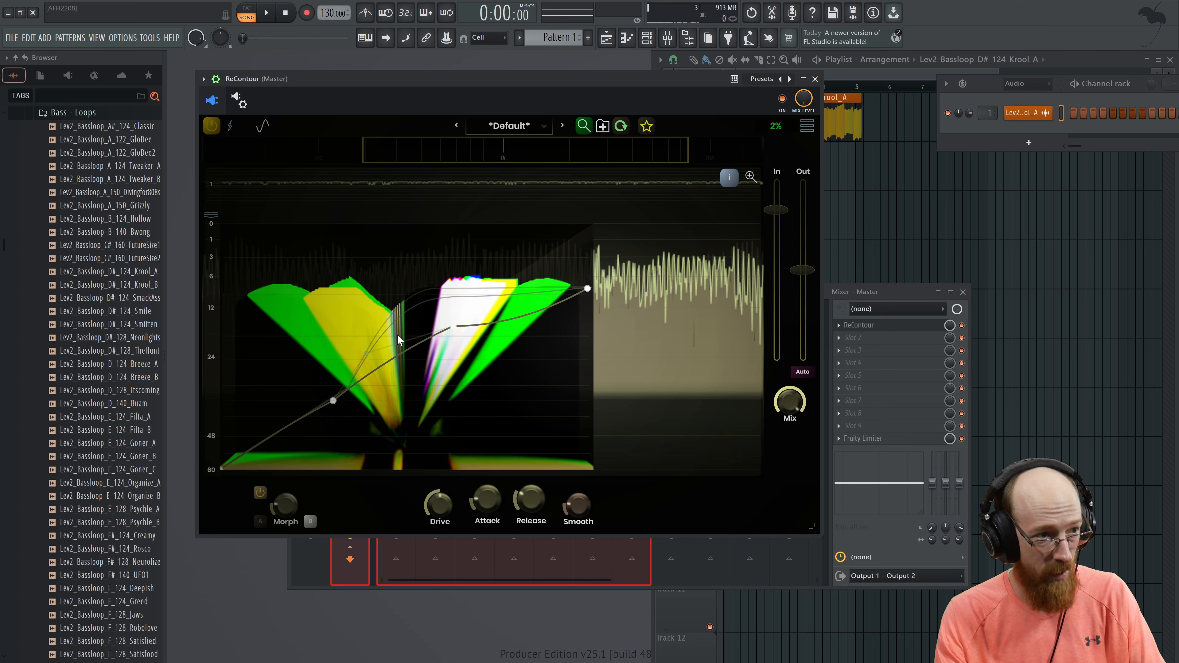
{"action": "key", "text": "space"}
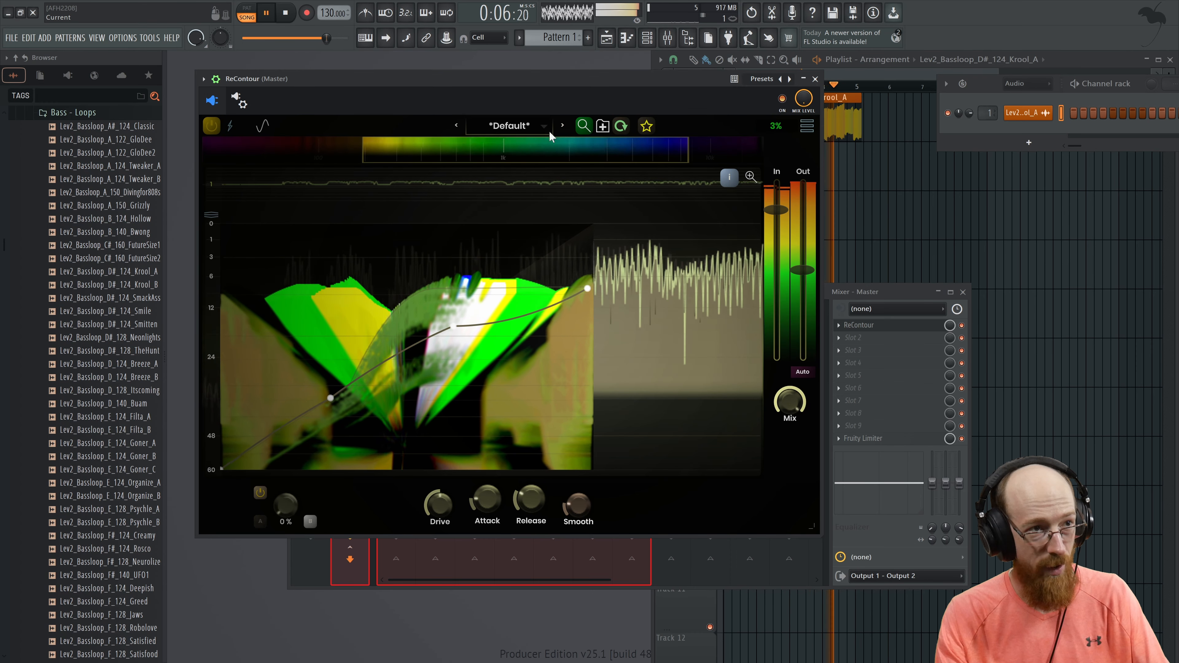
{"action": "key", "text": "space"}
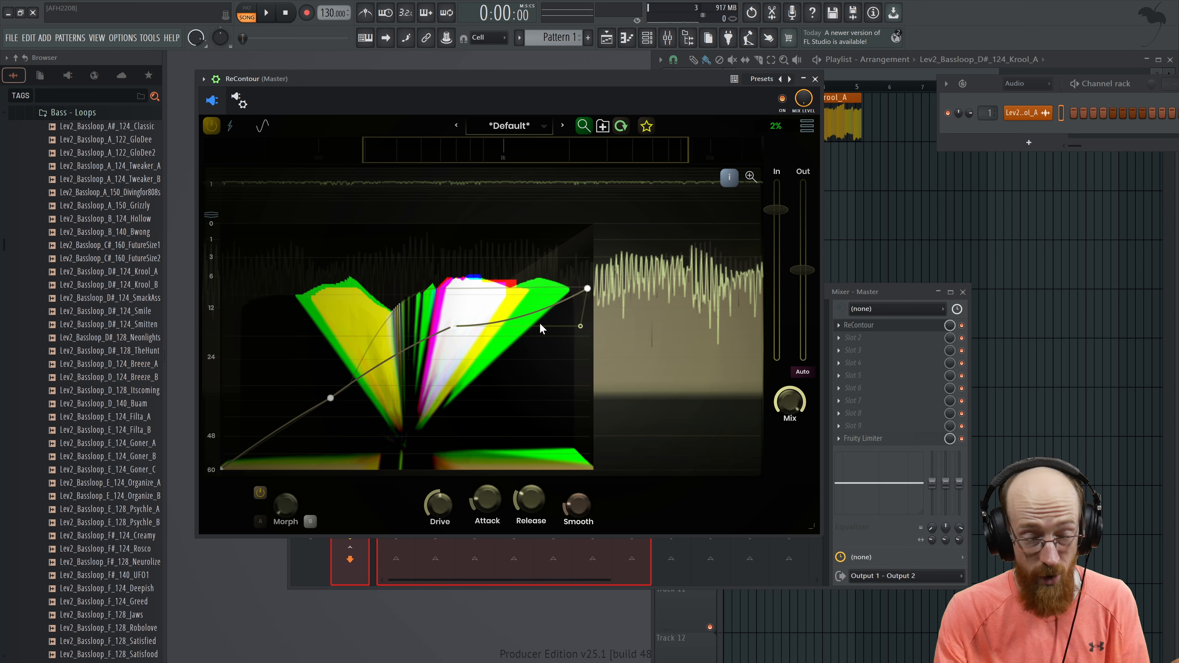
- Compare Smooth settings from about 0.2 to 2.7 ms during playback, stop the loop, and set Smooth to about 1.9 ms
{"action": "left_click_drag", "start_coordinate": [530, 500], "coordinate": [579, 227]}
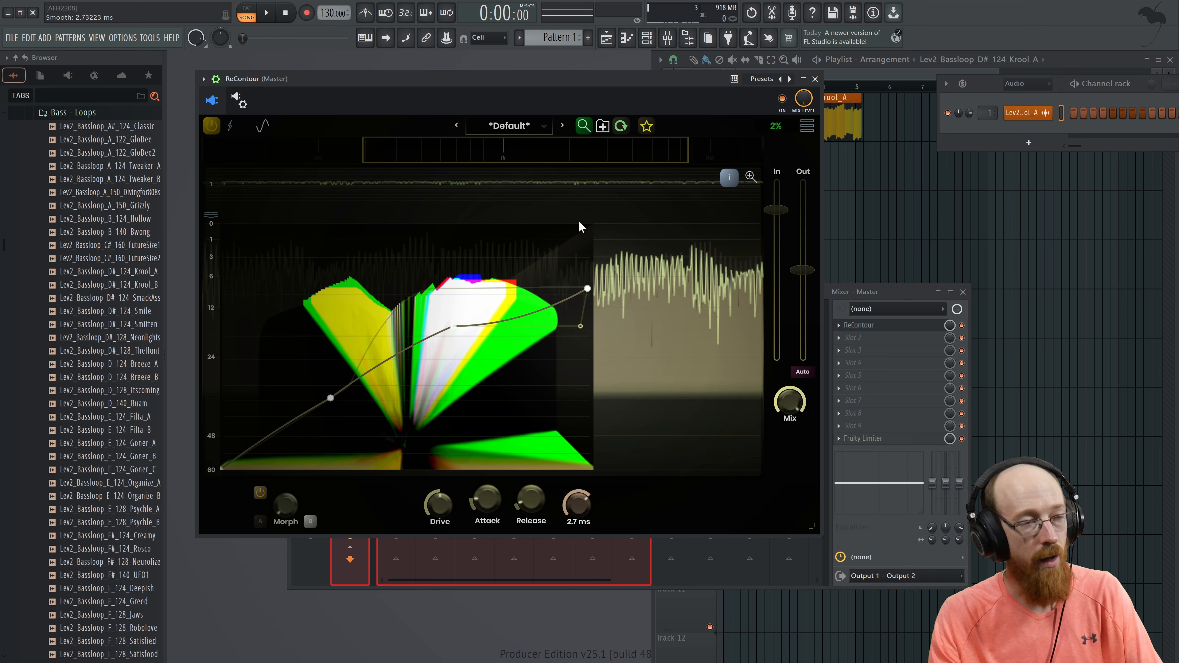
{"action": "key", "text": "space"}
{"action": "left_click_drag", "start_coordinate": [576, 506], "coordinate": [576, 577]}
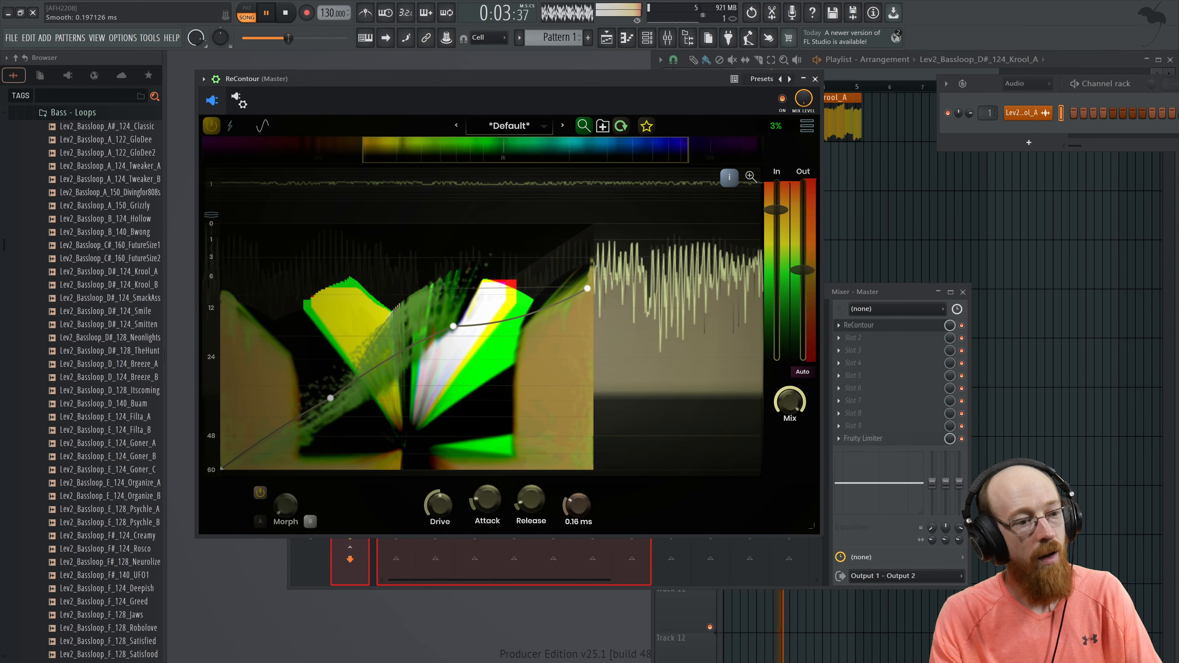
{"action": "left_click_drag", "start_coordinate": [577, 506], "coordinate": [580, 111]}
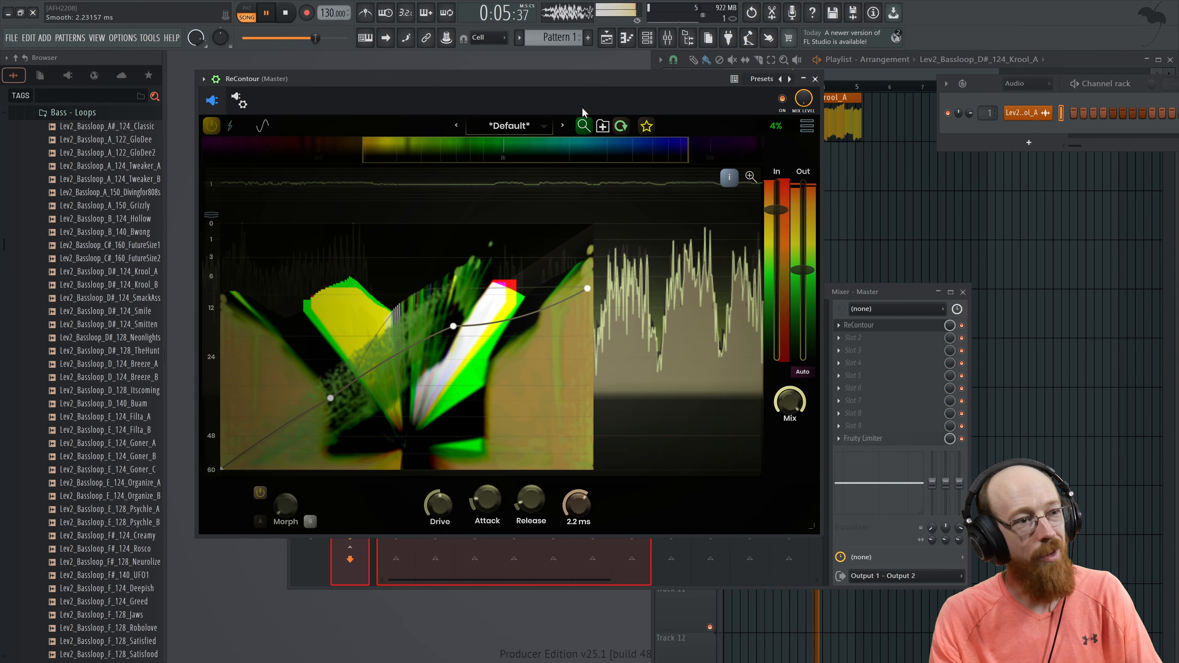
{"action": "key", "text": "space"}
{"action": "left_click_drag", "start_coordinate": [577, 504], "coordinate": [576, 525]}
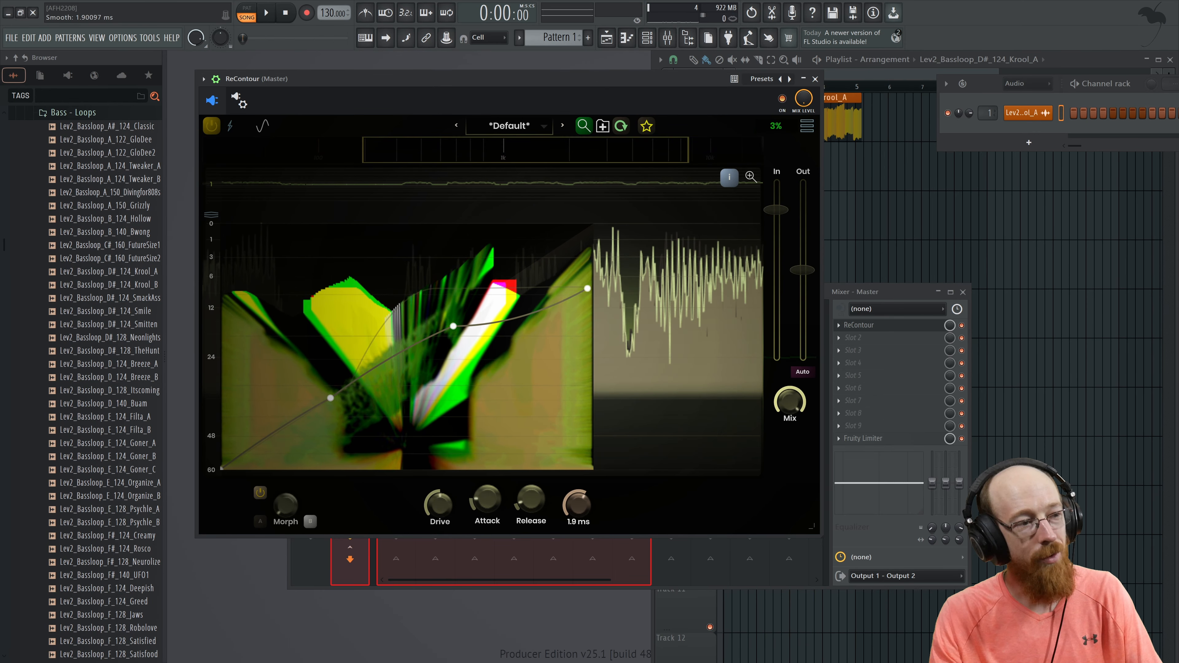